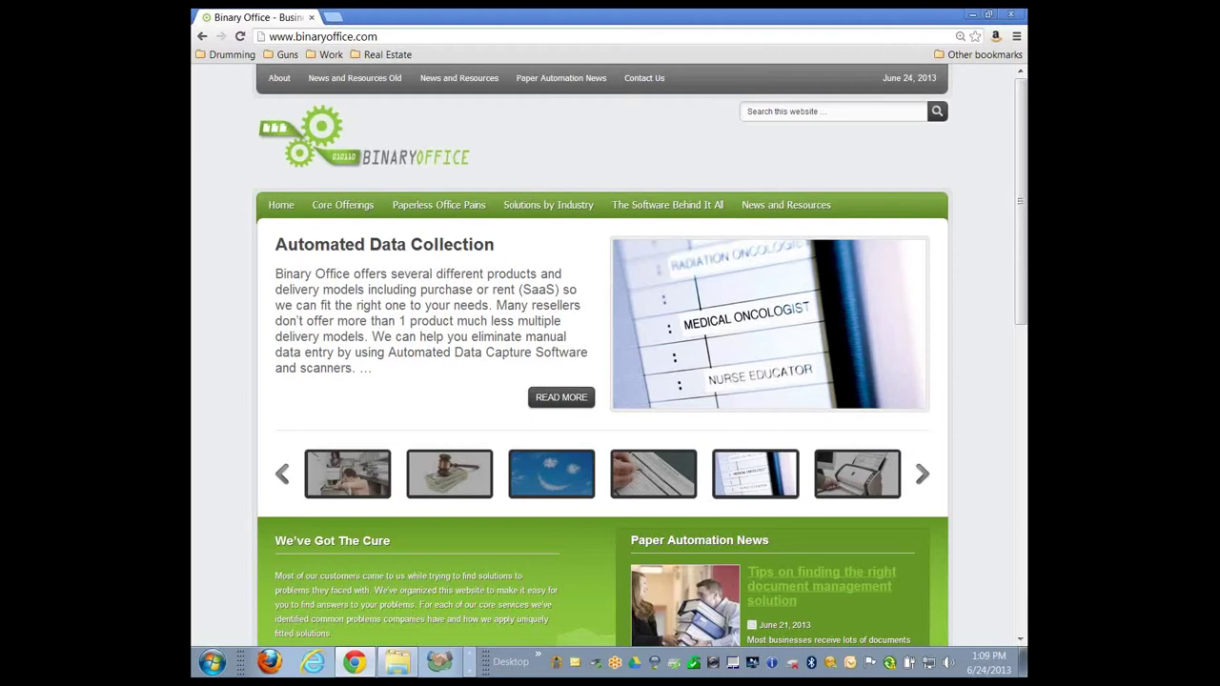
Switch from the Binary Office website to the AncoraDocs InvoiceDemo window via the taskbar.
{"action": "left_click", "coordinate": [671, 362]}
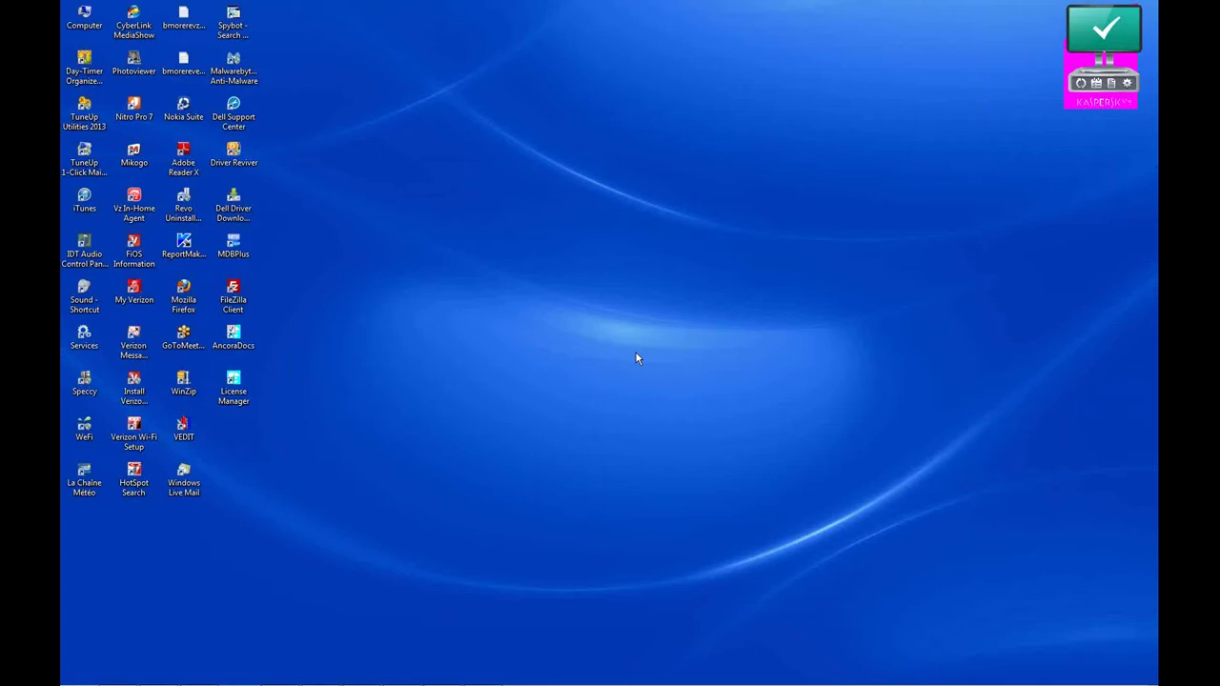
{"action": "mouse_move", "coordinate": [597, 683]}
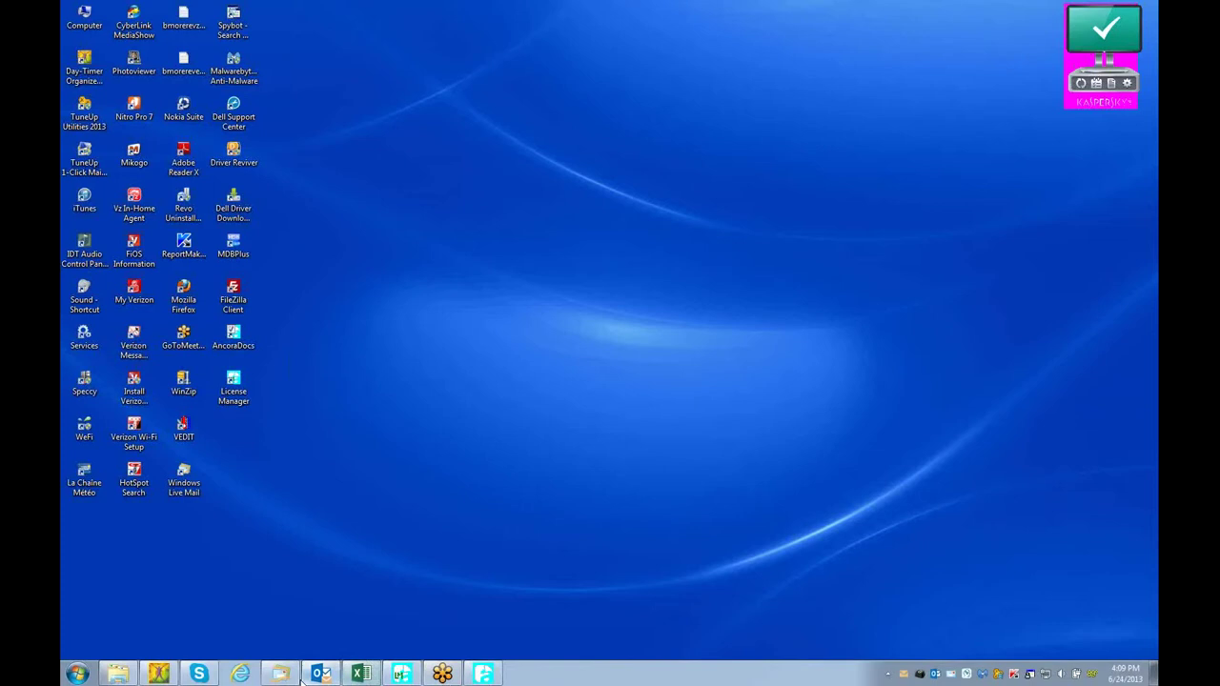
{"action": "mouse_move", "coordinate": [321, 676]}
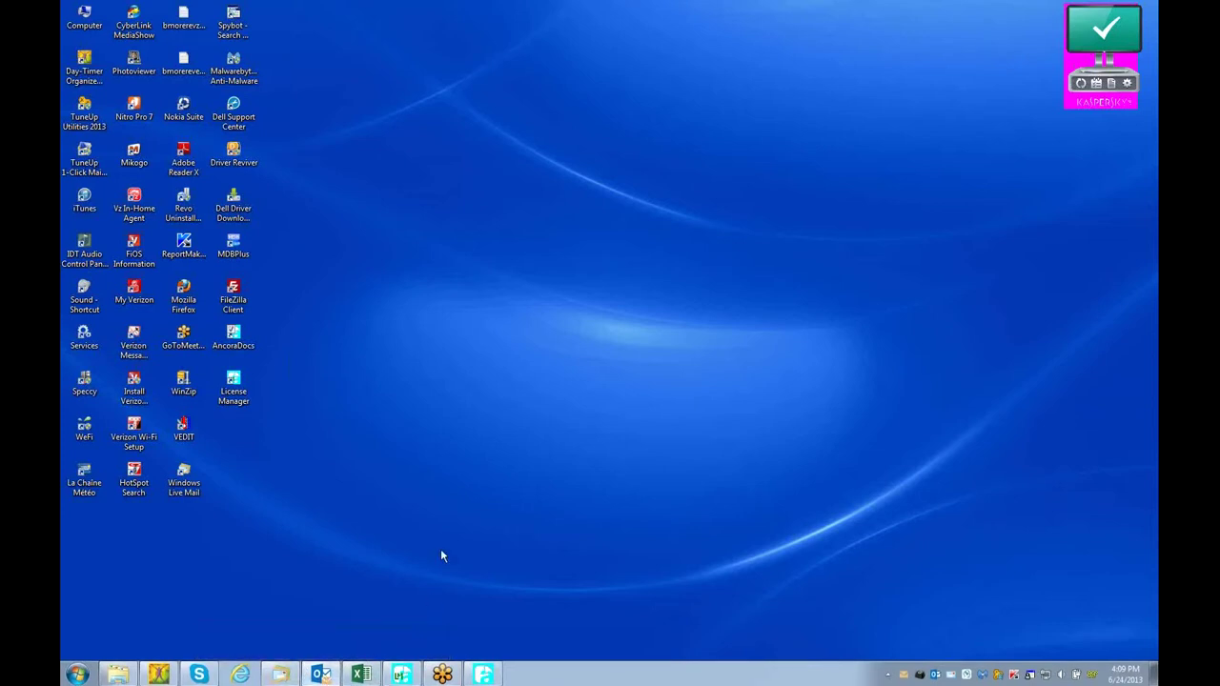
{"action": "mouse_move", "coordinate": [424, 683]}
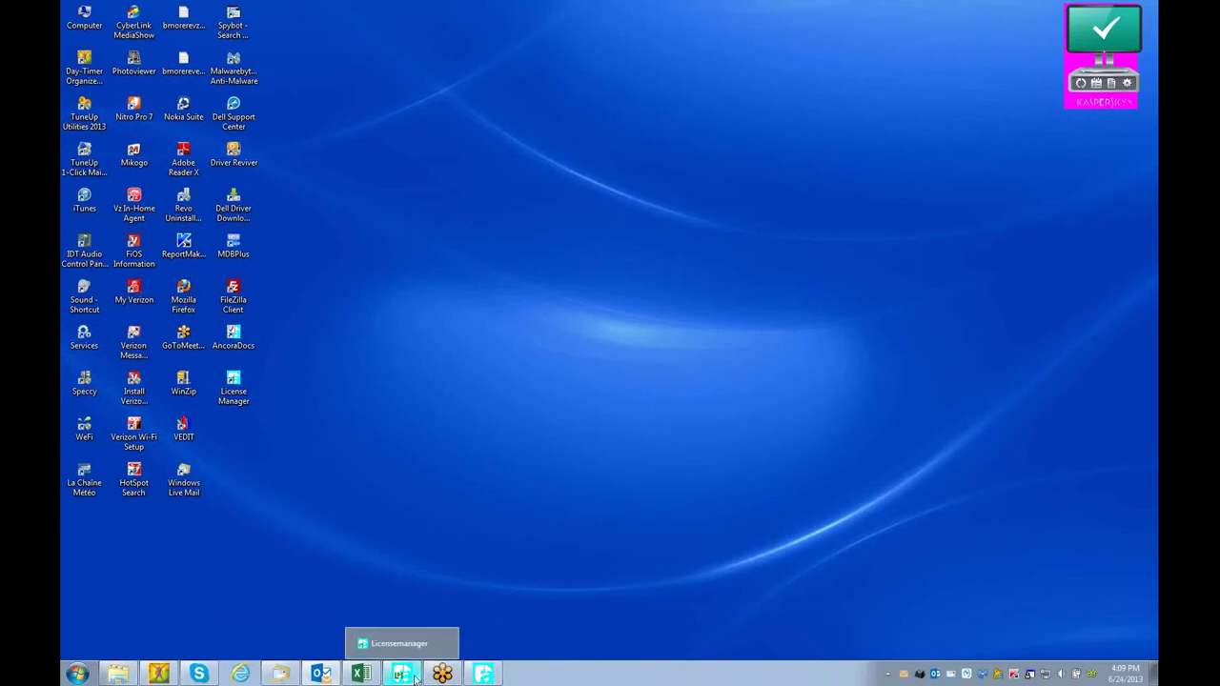
{"action": "left_click", "coordinate": [483, 674]}
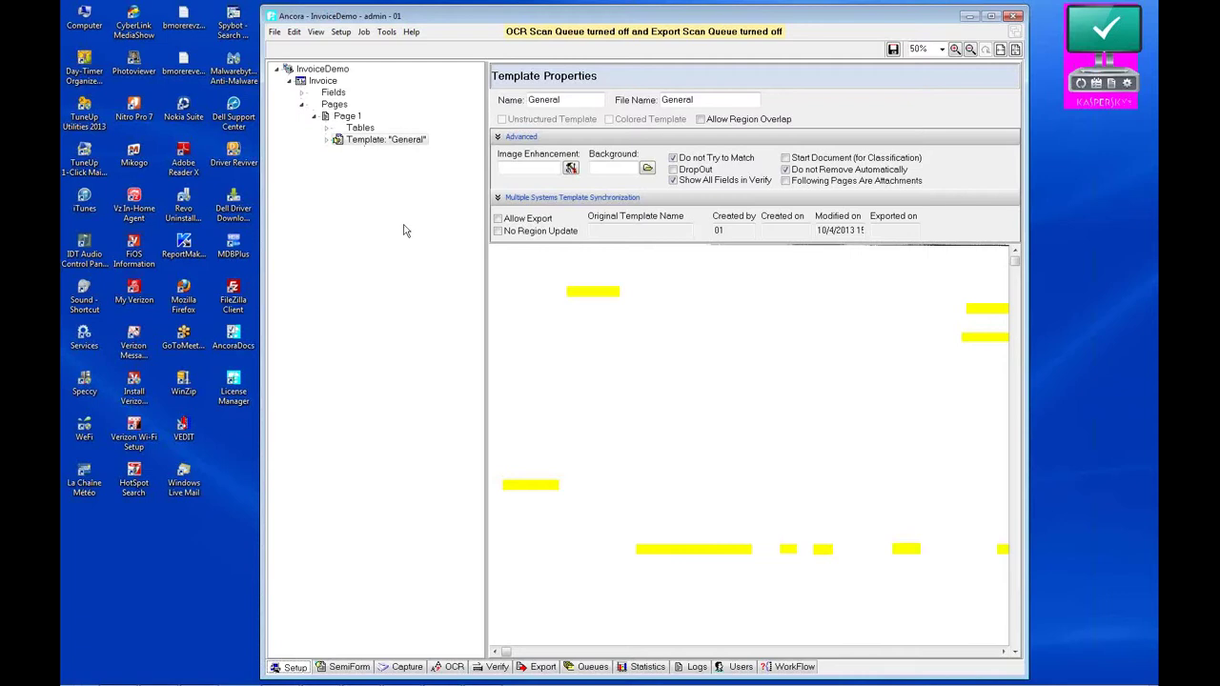
Select Template "General" under Invoice > Pages > Page 1 in the Setup tree.
{"action": "left_click", "coordinate": [365, 144]}
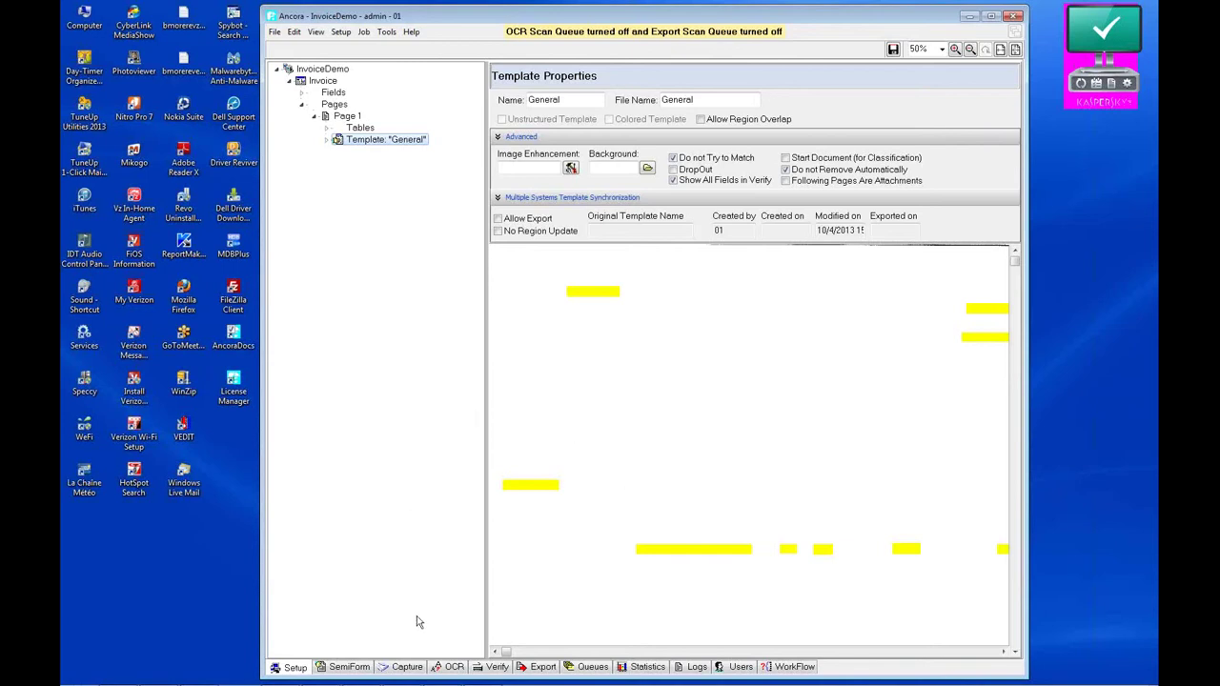
Start a new capture job and add Adex.tif, Backer Rod.tif and Mason2.tif as its pages.
{"action": "left_click", "coordinate": [407, 668]}
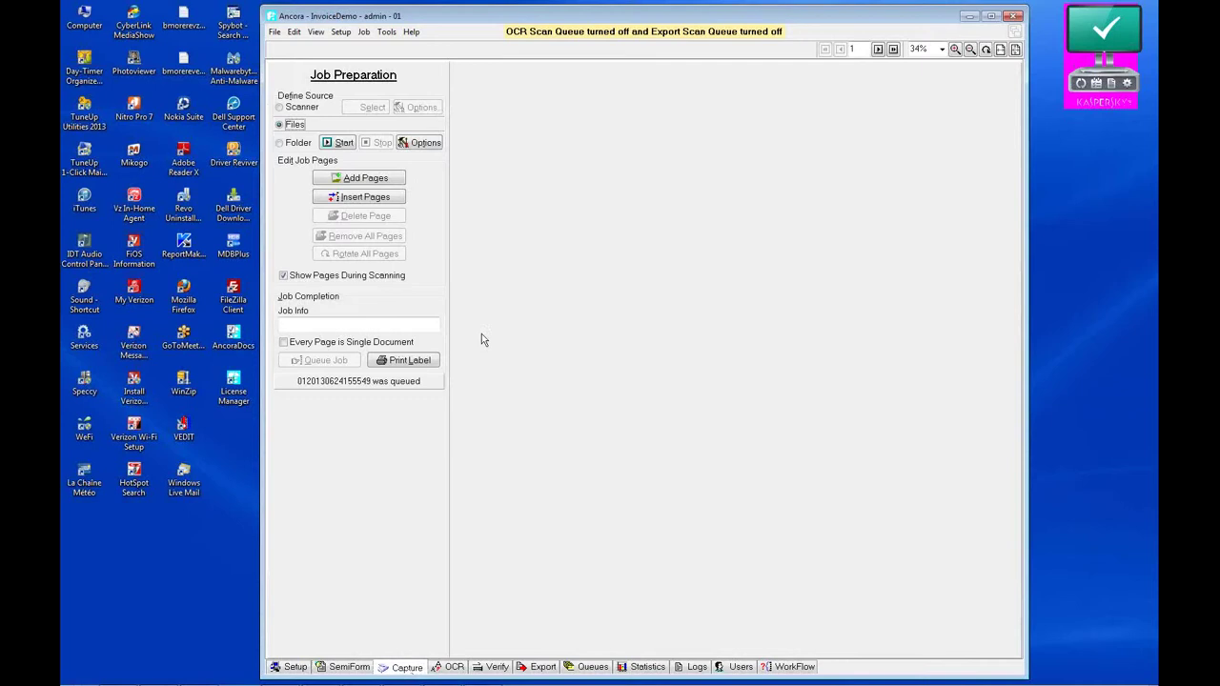
{"action": "left_click", "coordinate": [363, 180]}
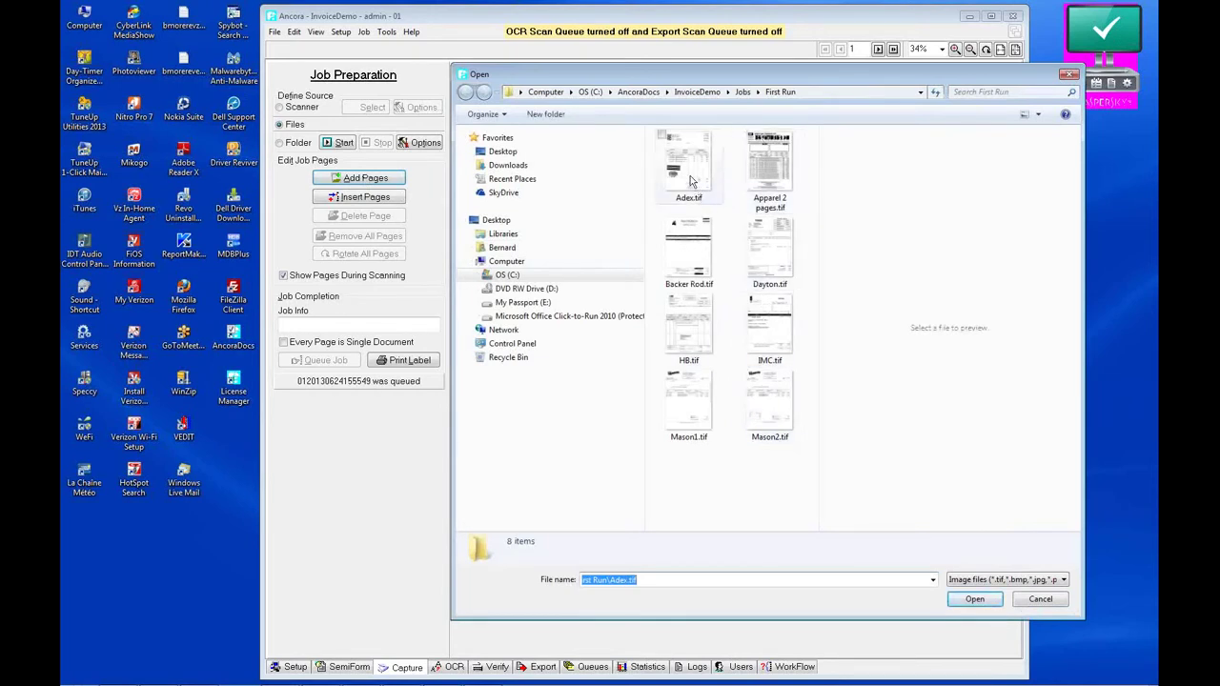
{"action": "left_click", "coordinate": [688, 167]}
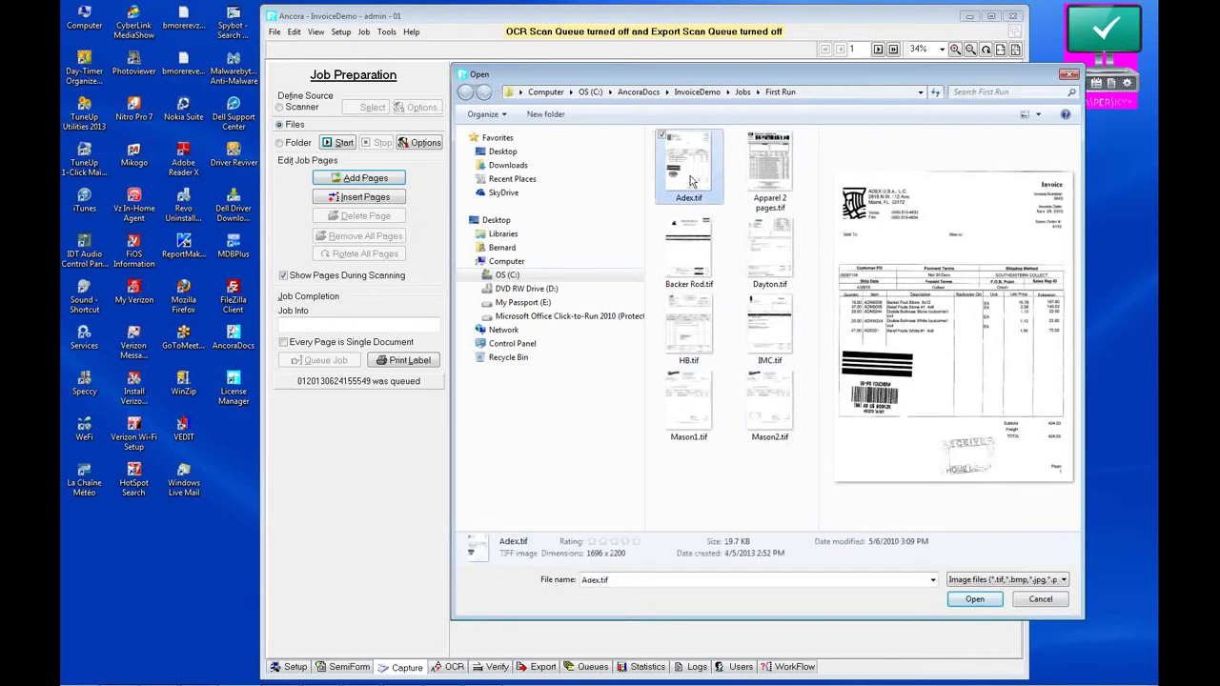
{"action": "left_click", "coordinate": [691, 262], "text": "ctrl"}
{"action": "left_click", "coordinate": [762, 416], "text": "ctrl"}
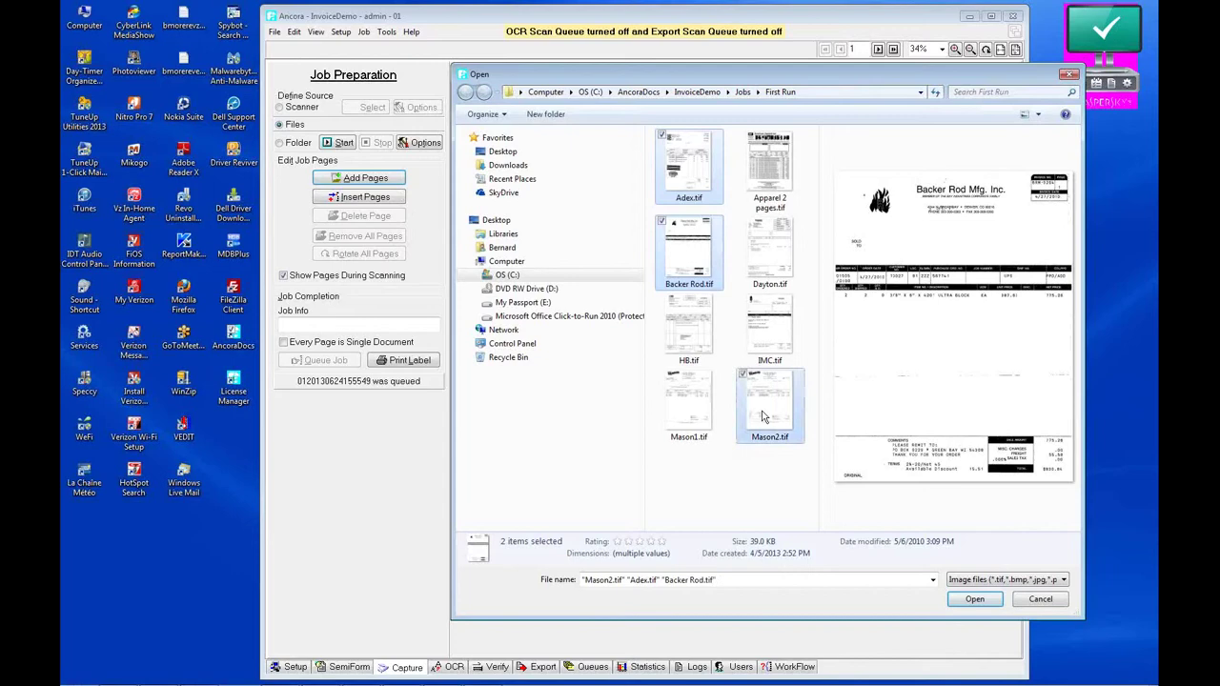
{"action": "left_click", "coordinate": [974, 598]}
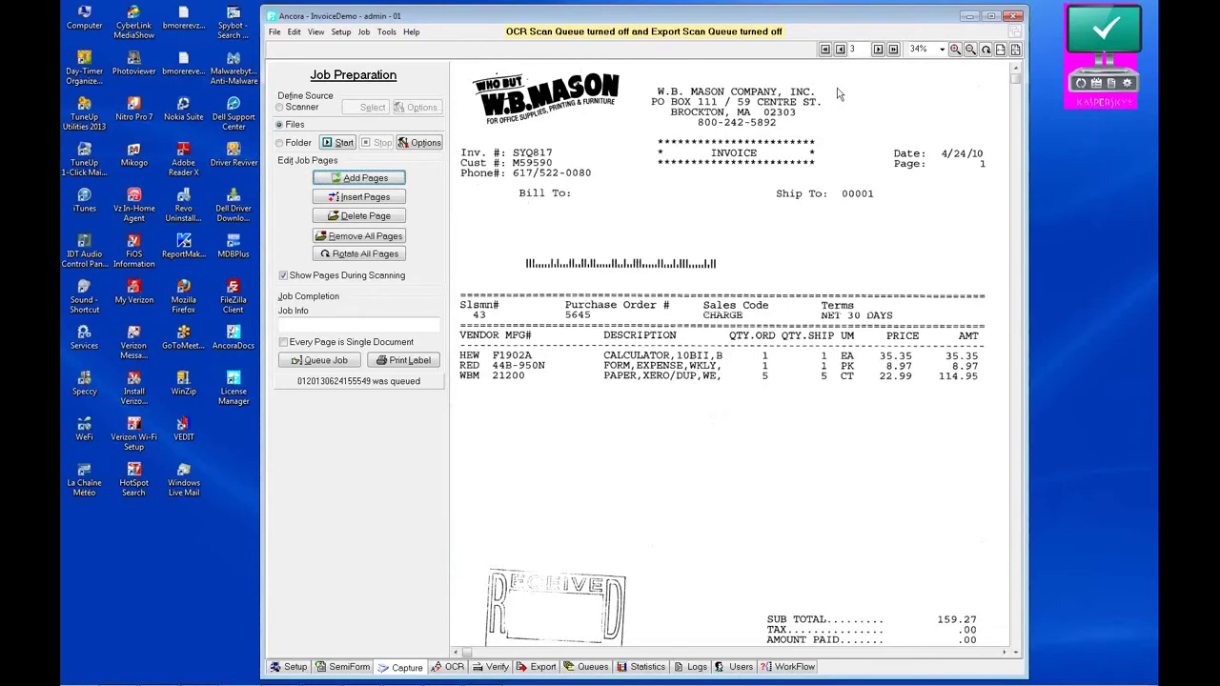
Mark every page as a single document and send the 3-page job to OCR.
{"action": "left_click", "coordinate": [840, 50]}
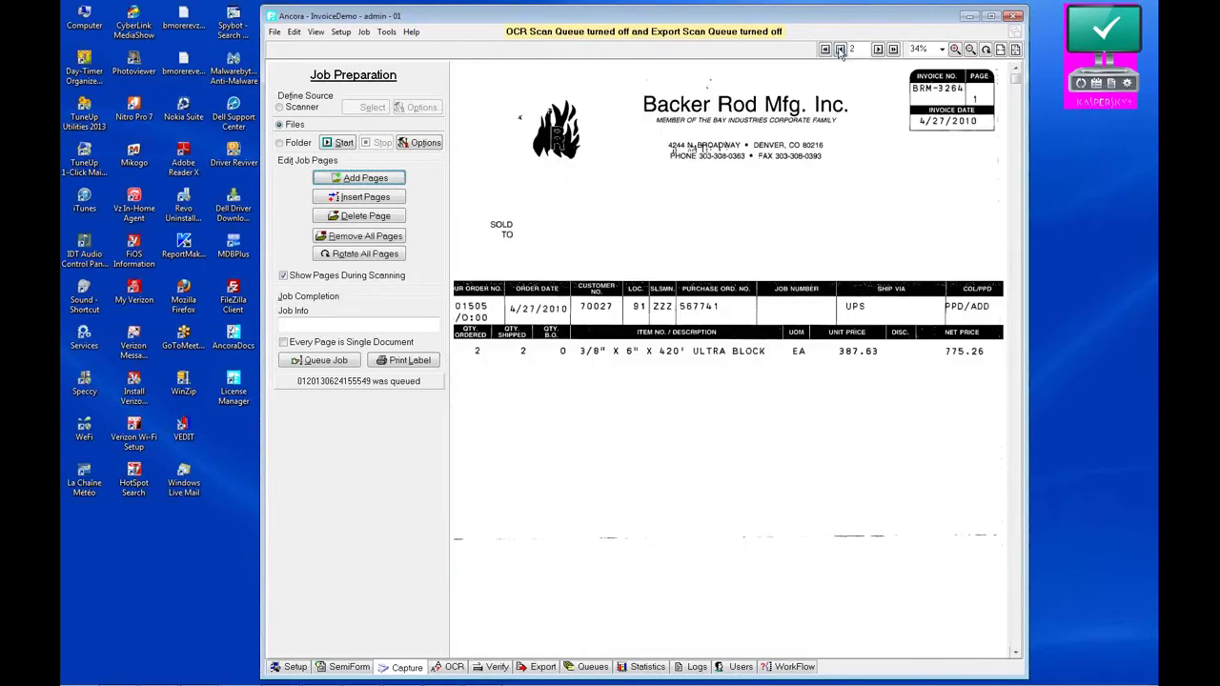
{"action": "left_click", "coordinate": [840, 50]}
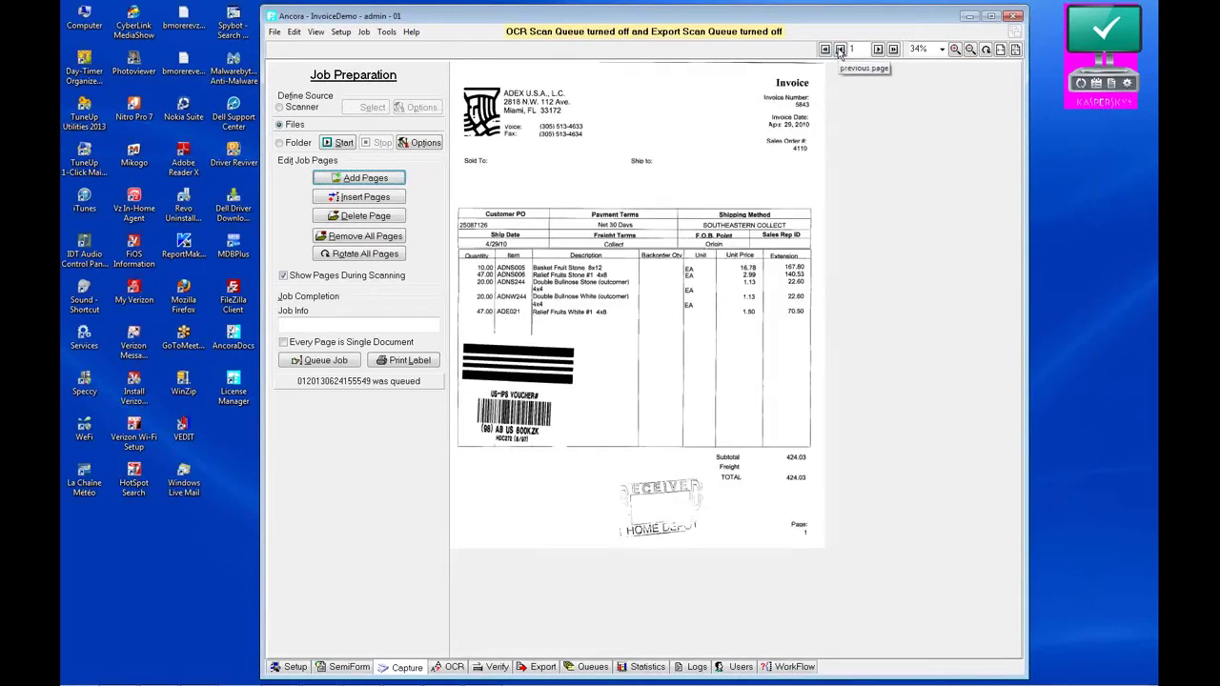
{"action": "left_click", "coordinate": [283, 342]}
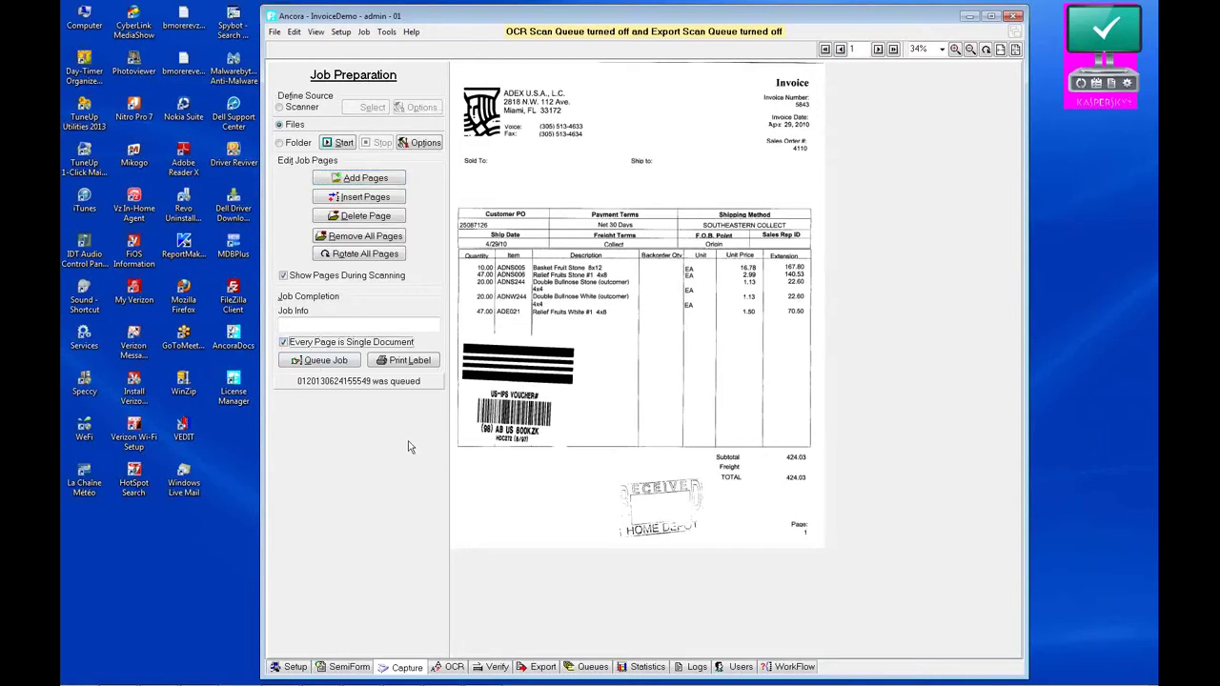
{"action": "left_click", "coordinate": [340, 364]}
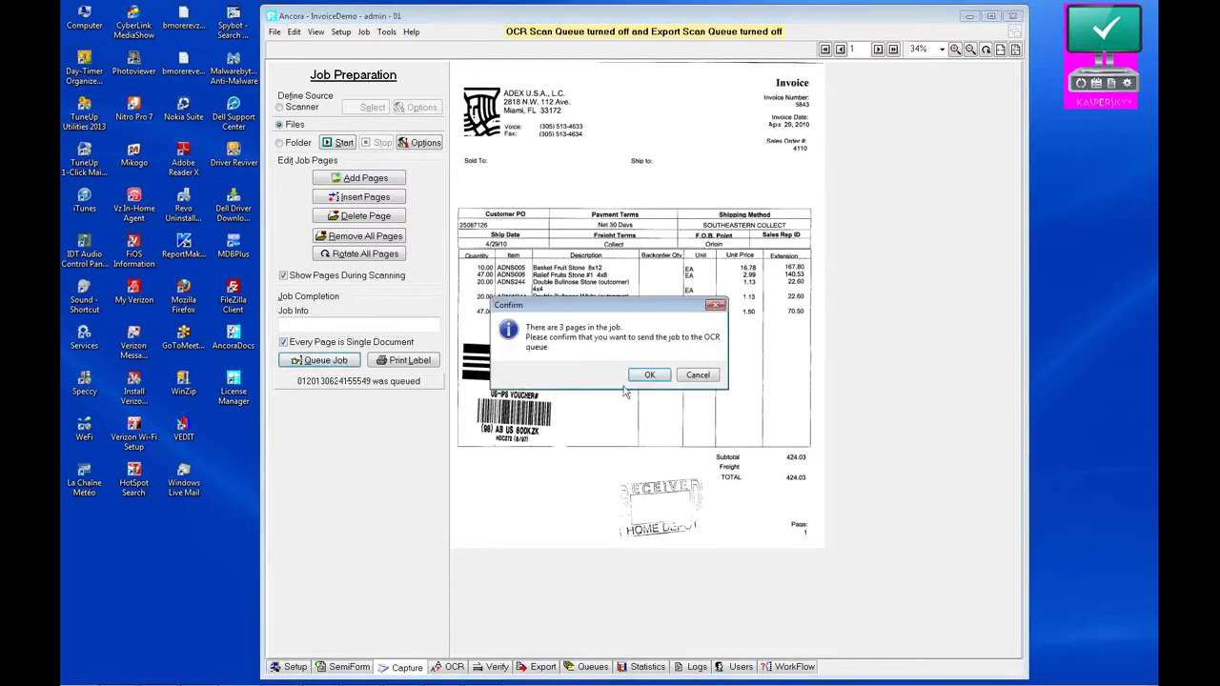
{"action": "left_click", "coordinate": [639, 379]}
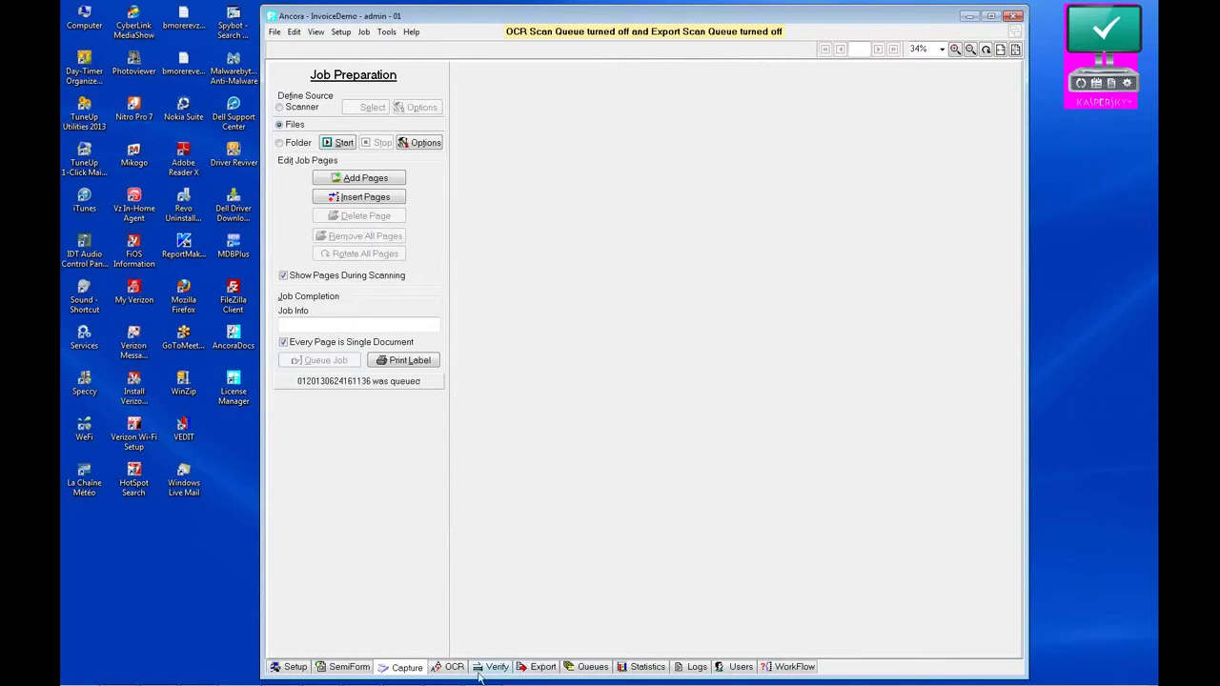
Let the OCR queue process the 3-page job, matching all pages to the General template.
{"action": "left_click", "coordinate": [444, 669]}
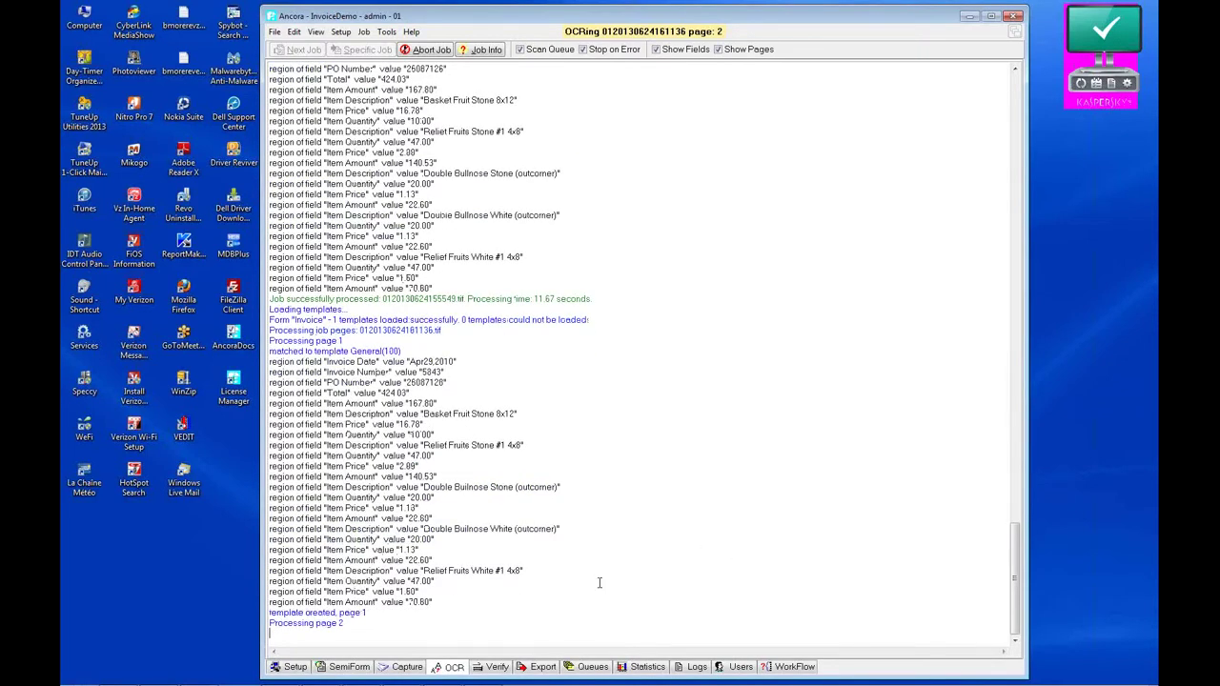
{"action": "mouse_move", "coordinate": [499, 677]}
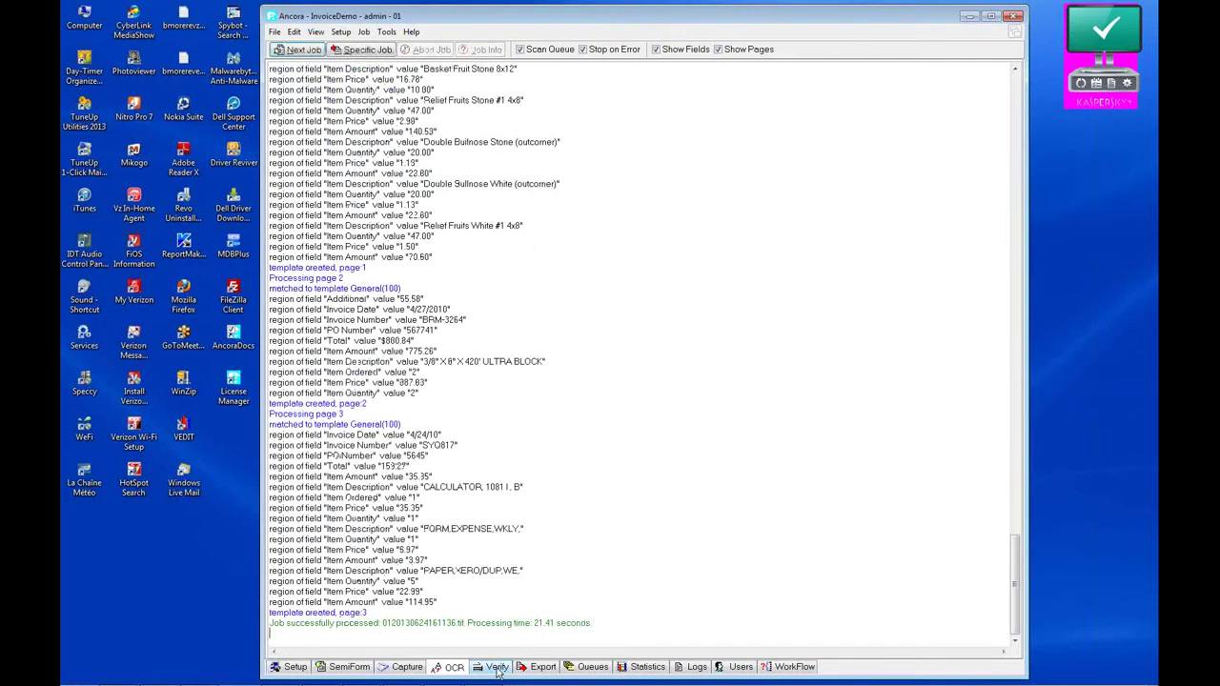
Open verification on page 1 of 3, the ADEX invoice with its extracted field values.
{"action": "left_click", "coordinate": [495, 667]}
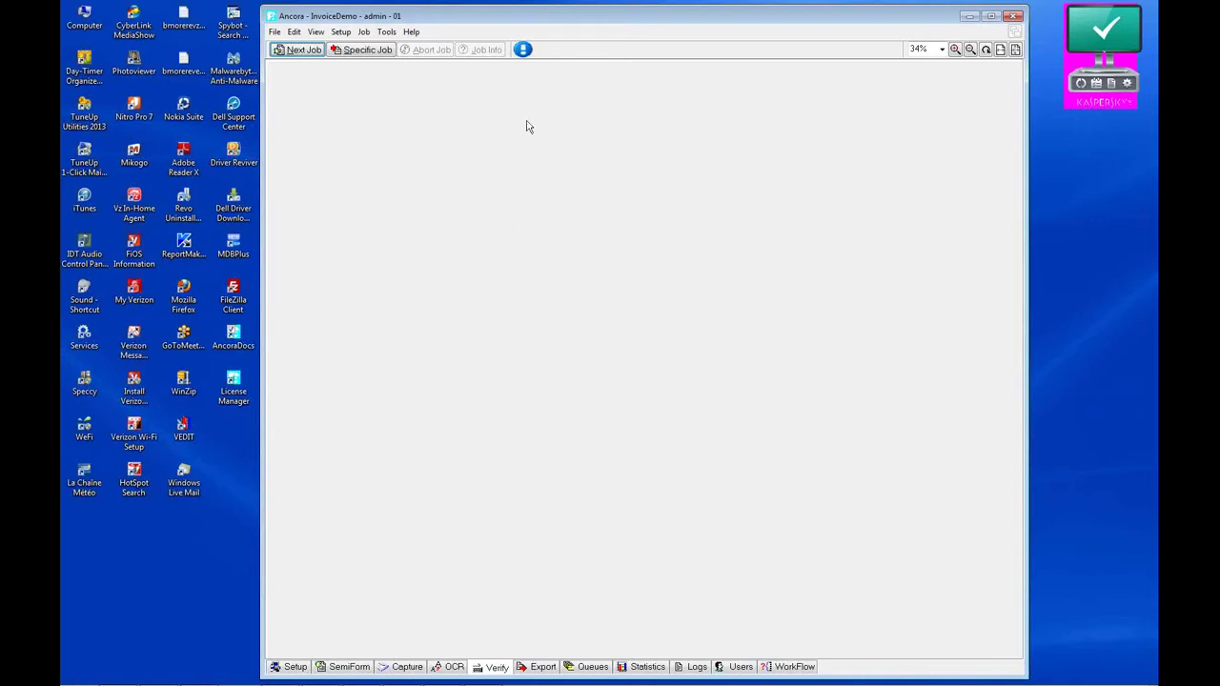
{"action": "mouse_move", "coordinate": [524, 55]}
Load the next verification job, fill Vendor Name with ADEX and accept its fields.
{"action": "left_click", "coordinate": [305, 50]}
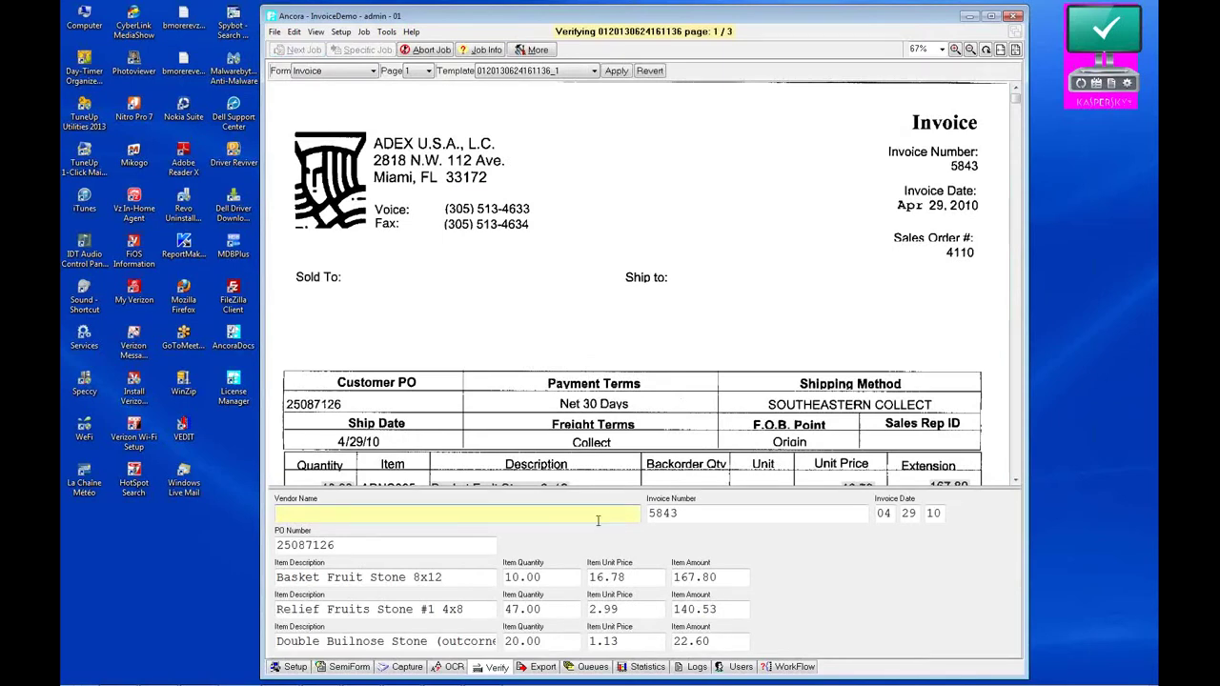
{"action": "left_click", "coordinate": [437, 143]}
{"action": "key", "text": "Return"}
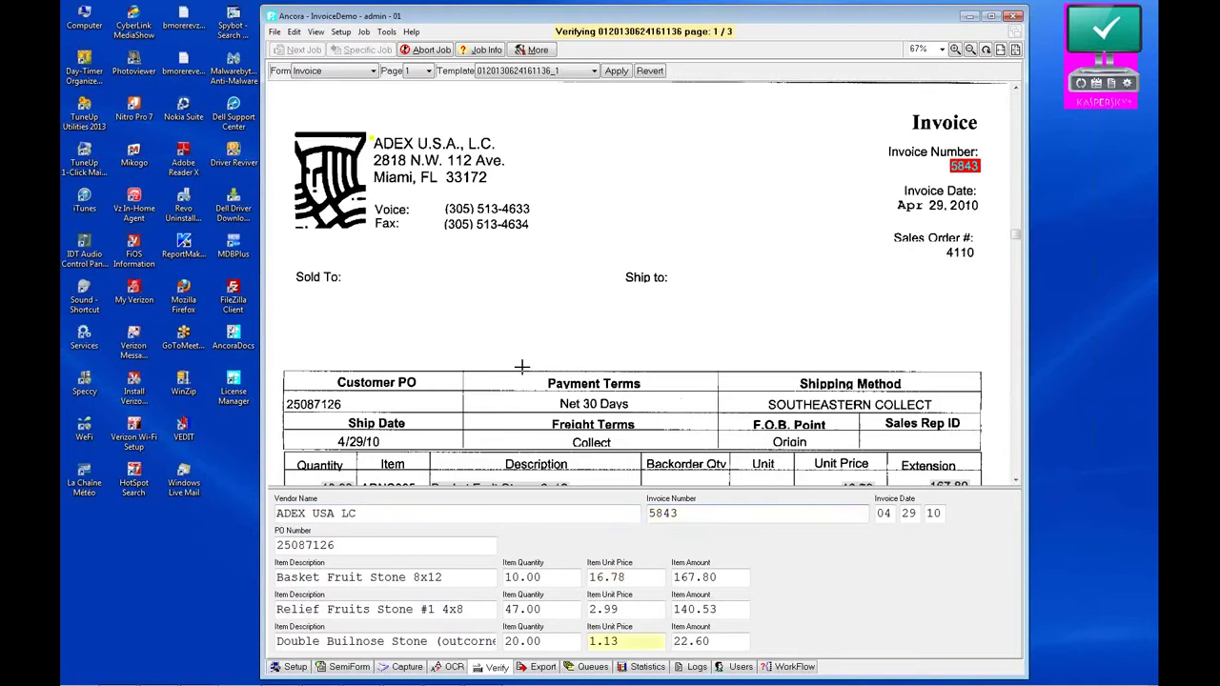
{"action": "key", "text": "Return"}
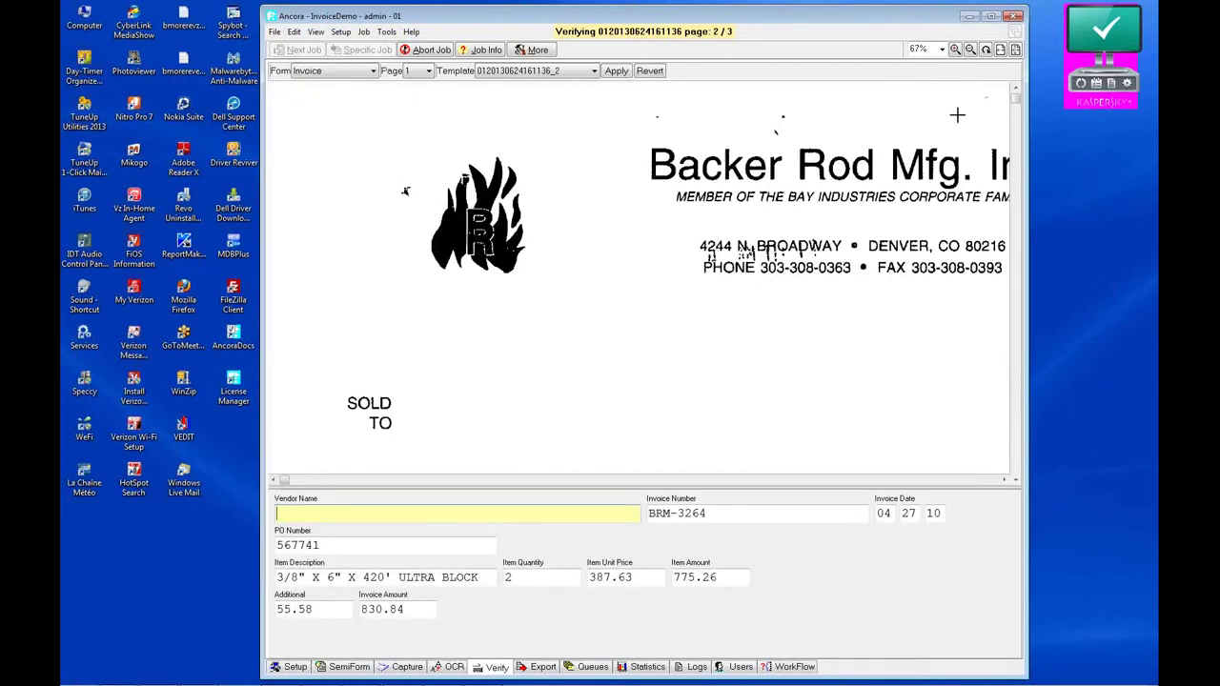
Fit the Backer Rod page in view, fill Vendor Name with Backer Rod Mfg and accept.
{"action": "left_click", "coordinate": [1000, 52]}
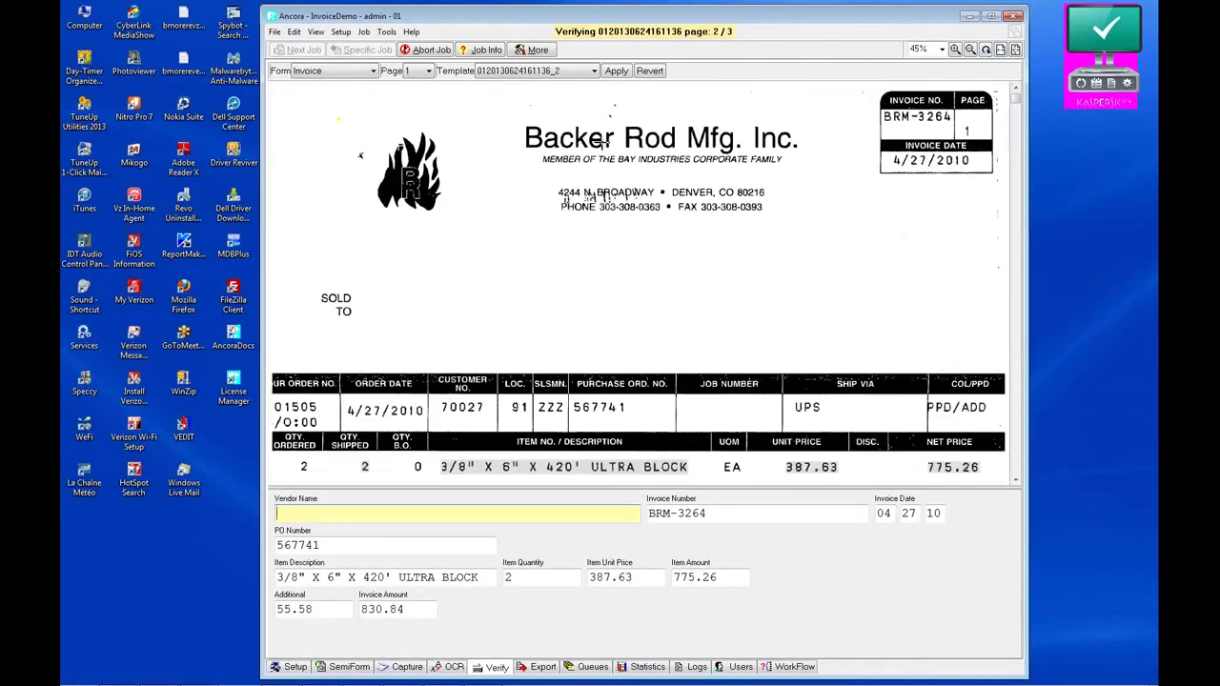
{"action": "left_click", "coordinate": [600, 140]}
{"action": "key", "text": "Return"}
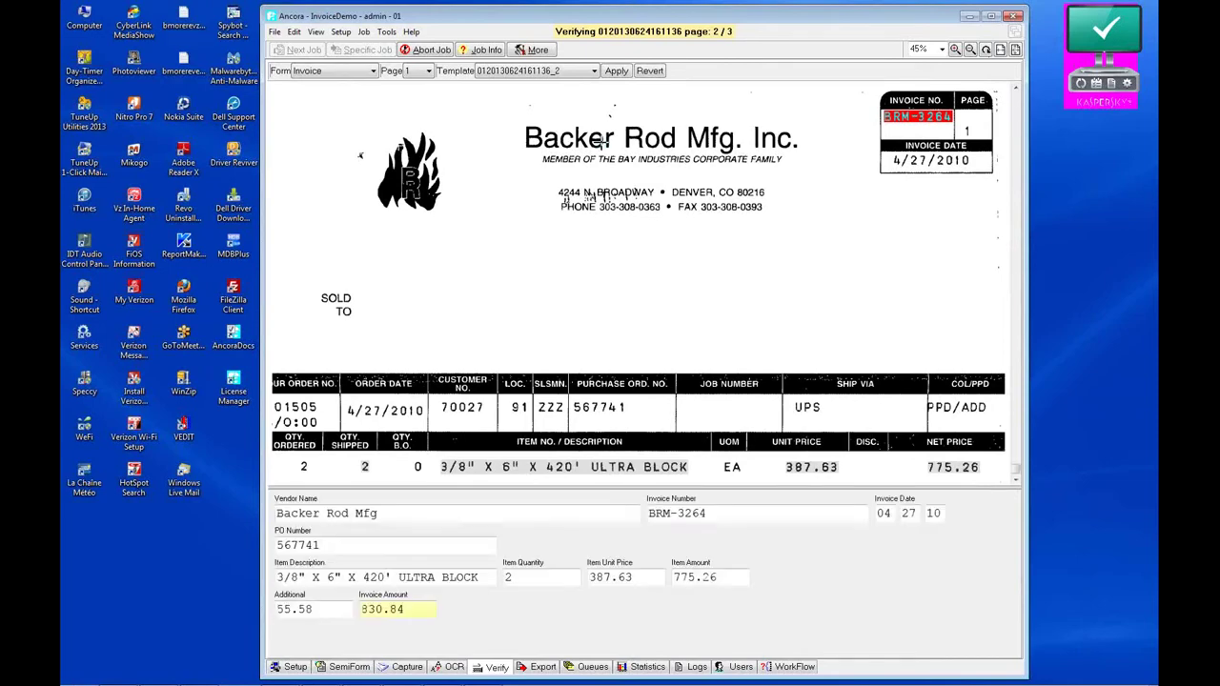
{"action": "key", "text": "Return"}
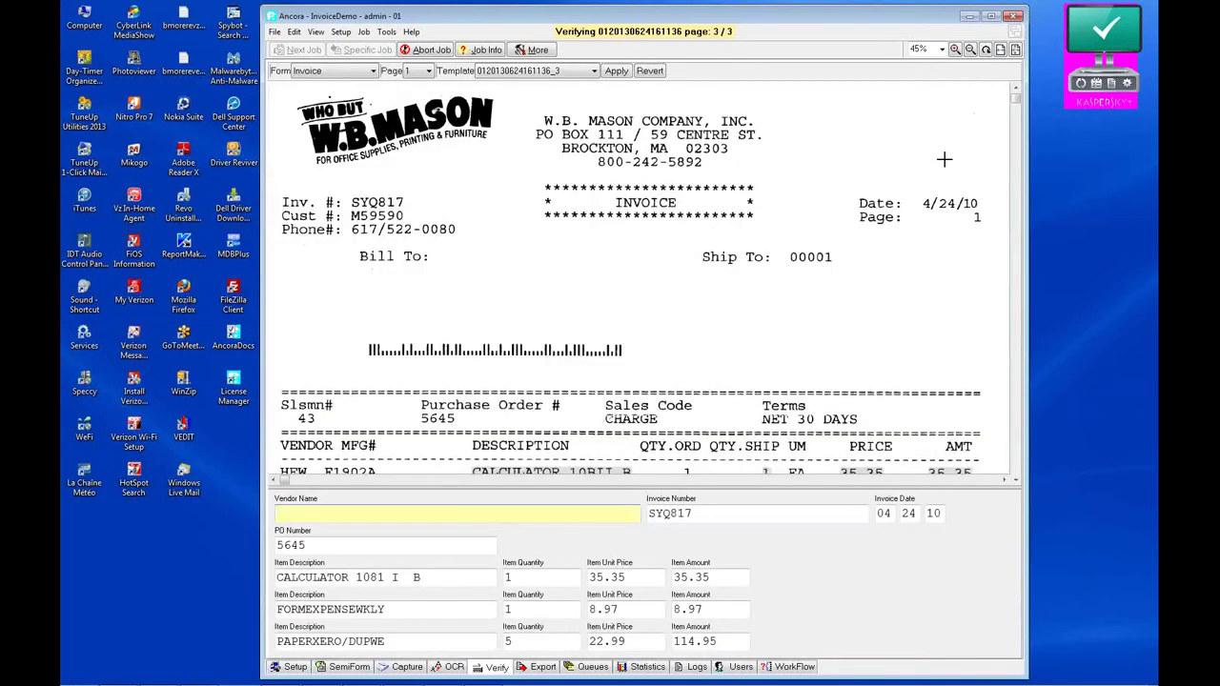
Fill the W.B. Mason vendor name, accept the remaining fields and save the changes.
{"action": "left_click", "coordinate": [645, 145]}
{"action": "key", "text": "Return"}
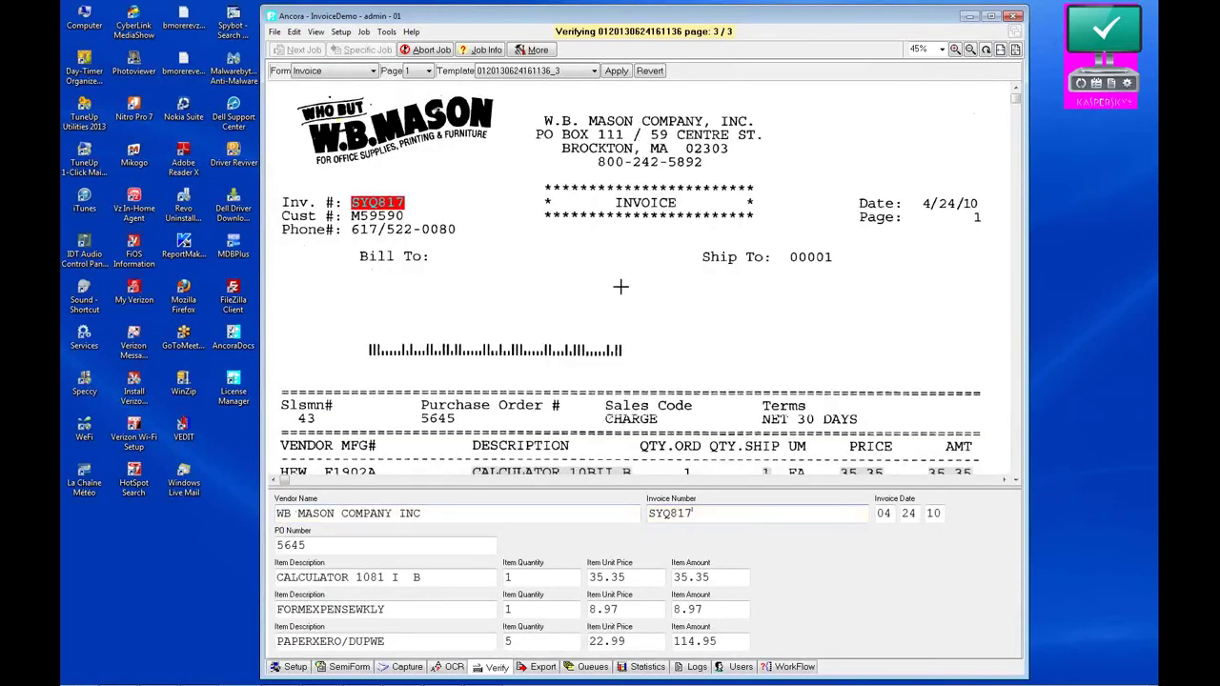
{"action": "key", "text": "Return"}
{"action": "left_click", "coordinate": [637, 345]}
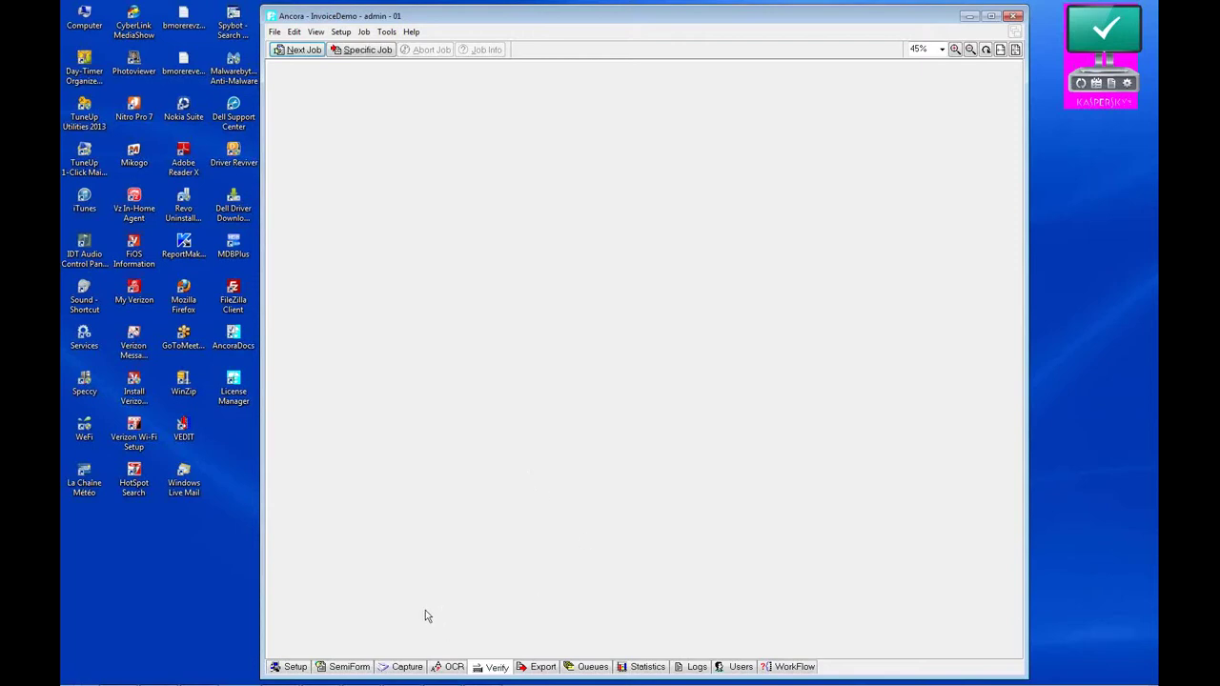
In Setup, inspect the General, _1 (ADEX) and _2 (Backer Rod Mfg) templates.
{"action": "left_click", "coordinate": [294, 668]}
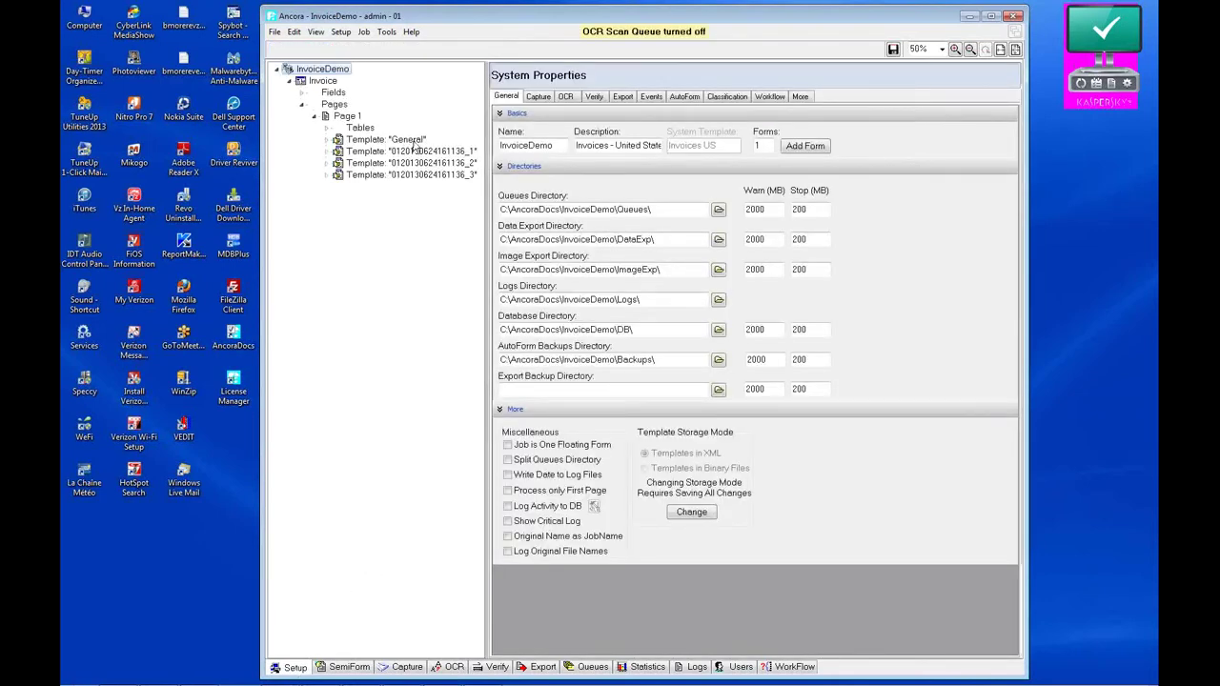
{"action": "left_click", "coordinate": [413, 143]}
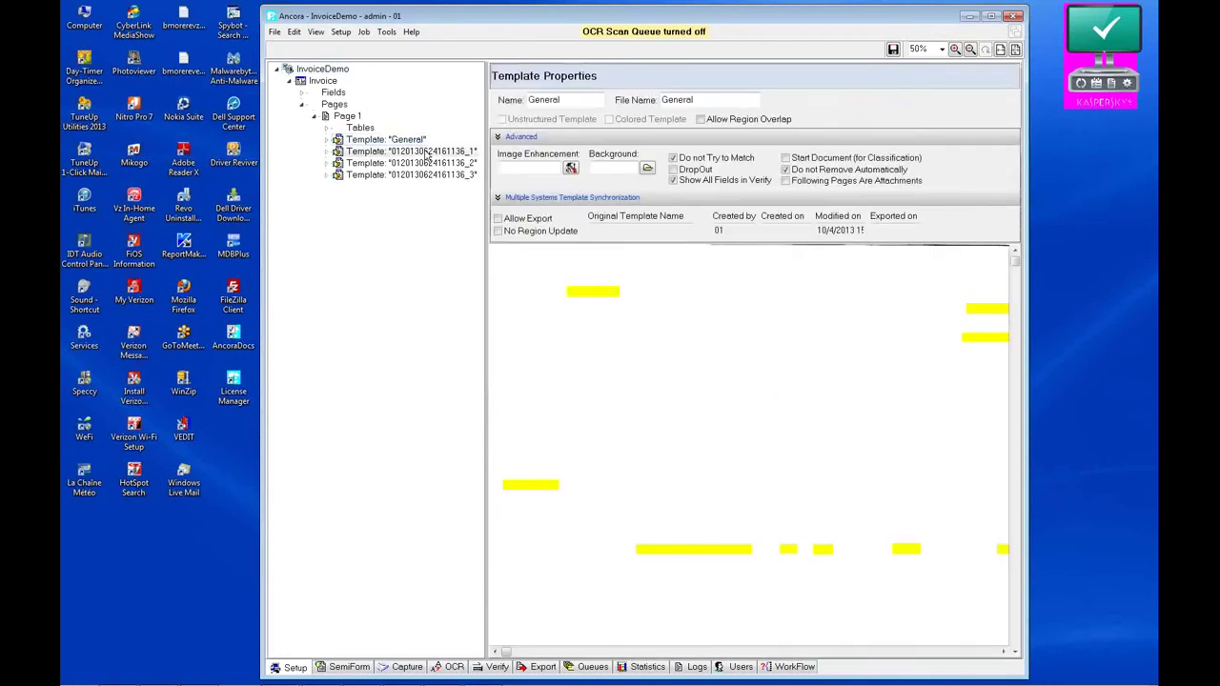
{"action": "left_click", "coordinate": [426, 152]}
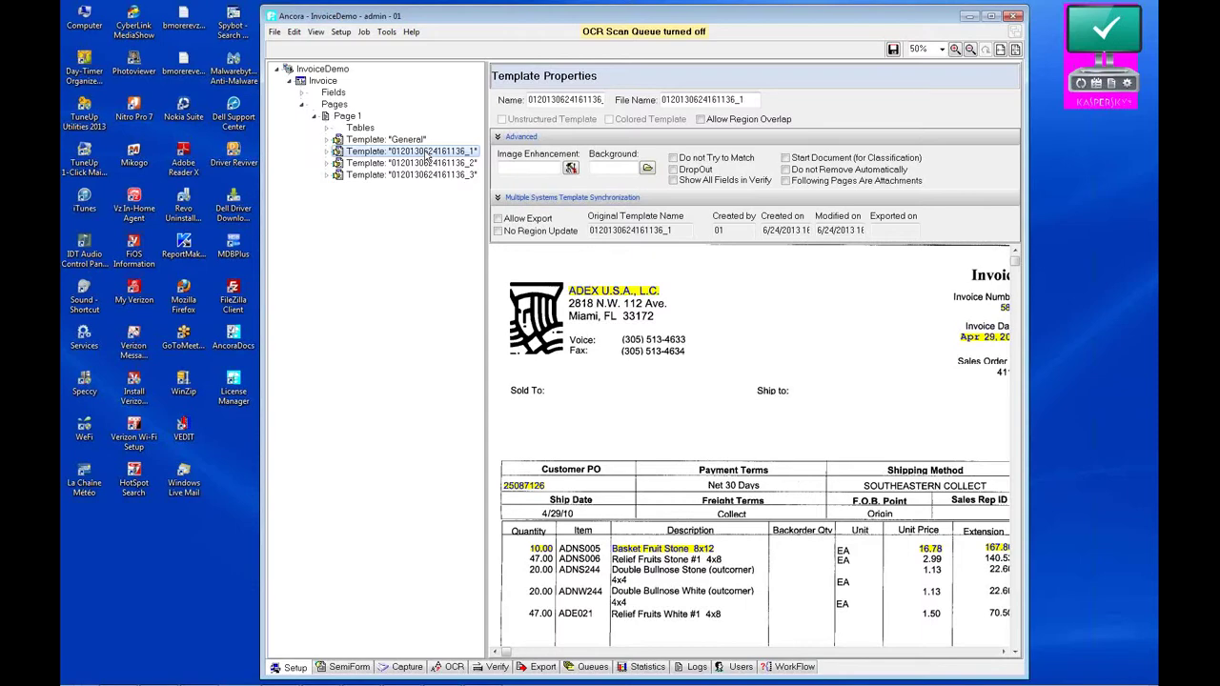
{"action": "left_click", "coordinate": [430, 163]}
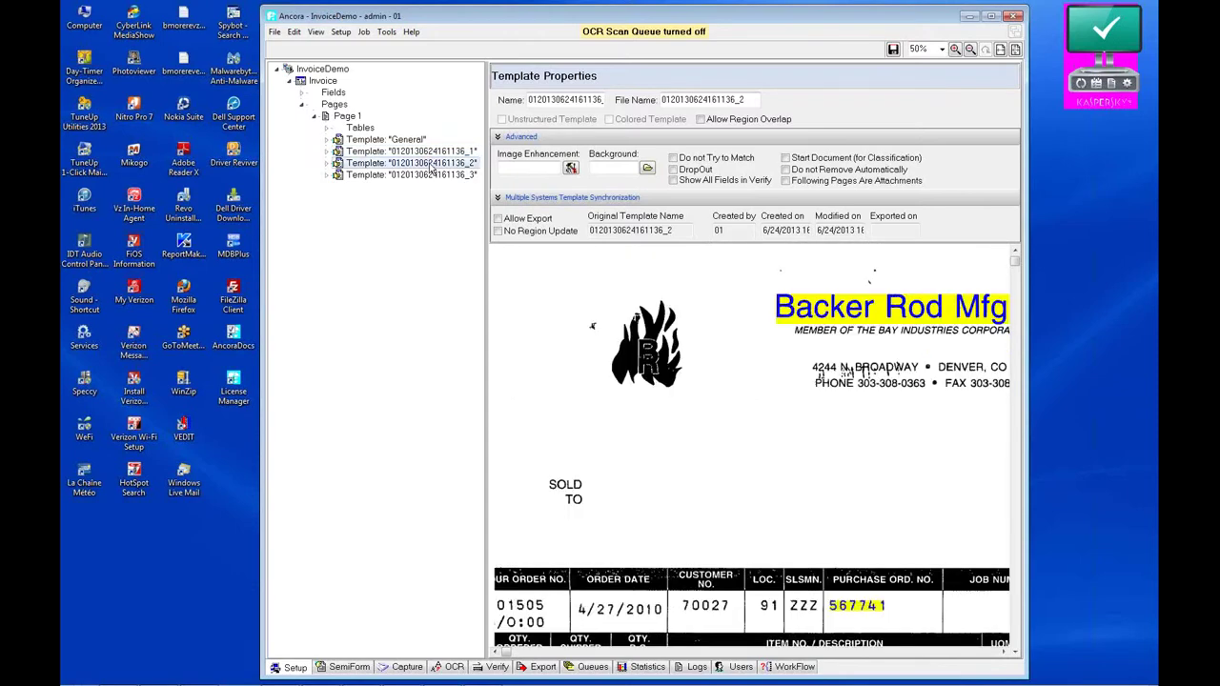
View the _3 W.B. Mason template, then go to Capture job preparation.
{"action": "left_click", "coordinate": [425, 176]}
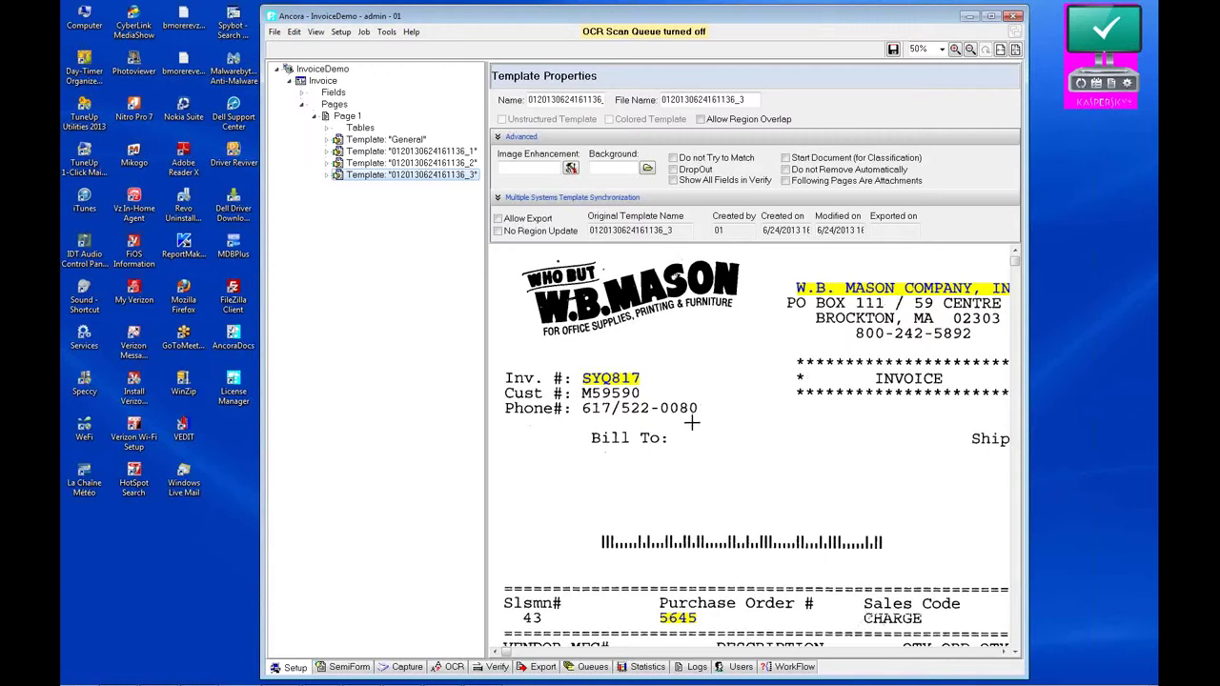
{"action": "left_click", "coordinate": [398, 667]}
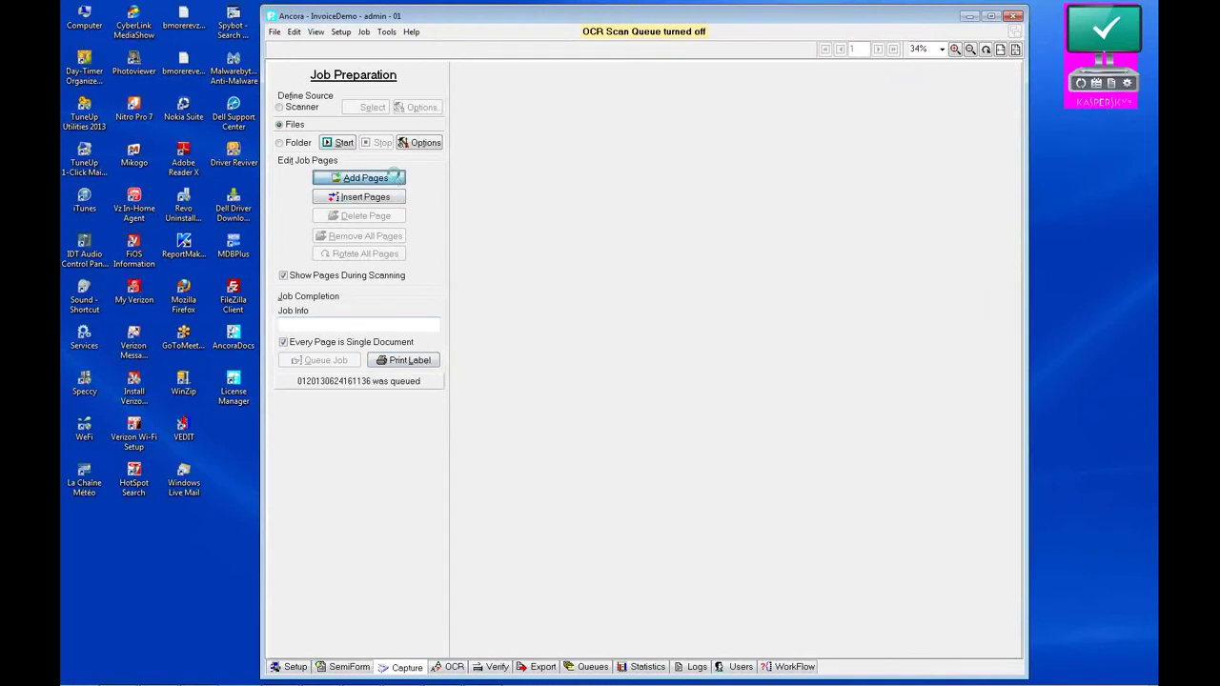
Add Mason4.tif from the Jobs > Second Run folder as the new job's page.
{"action": "left_click", "coordinate": [393, 178]}
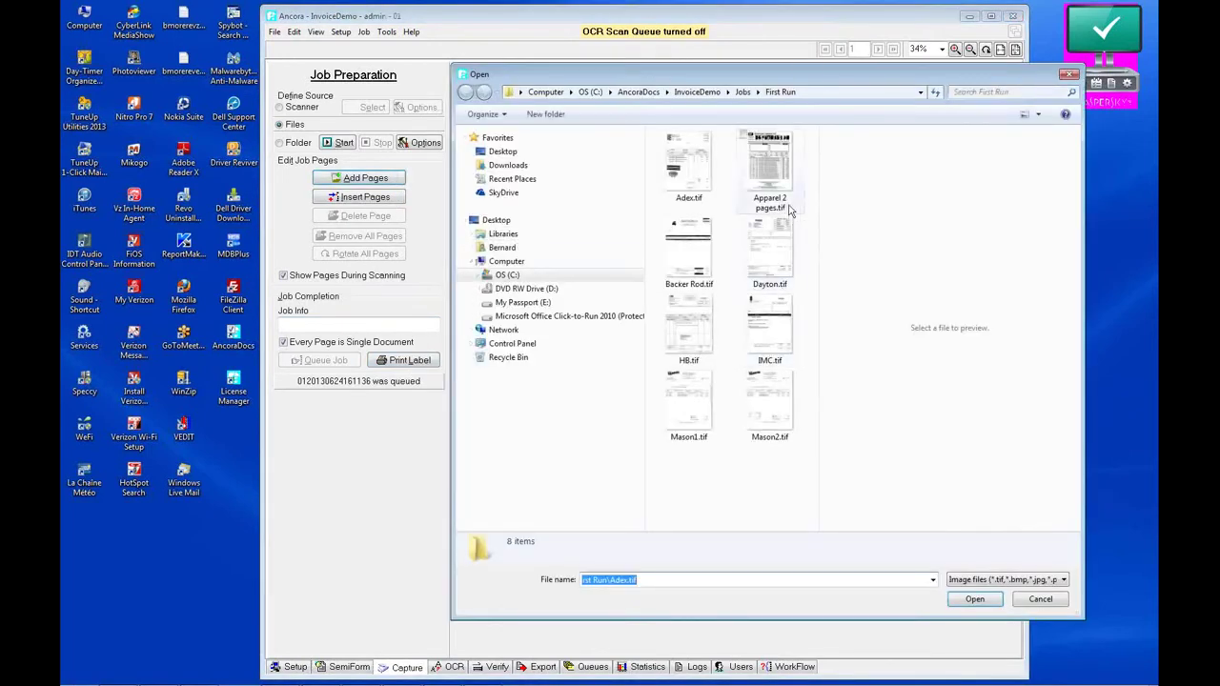
{"action": "left_click", "coordinate": [757, 92]}
{"action": "left_click", "coordinate": [770, 108]}
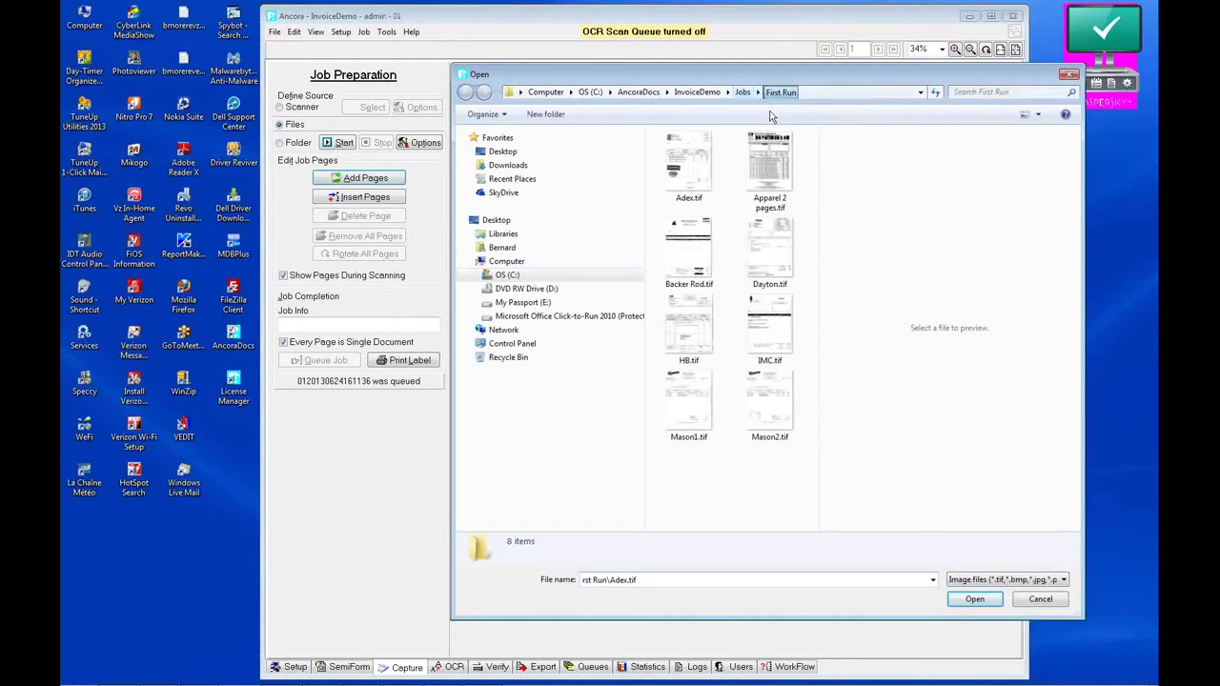
{"action": "left_click", "coordinate": [757, 92]}
{"action": "left_click", "coordinate": [769, 122]}
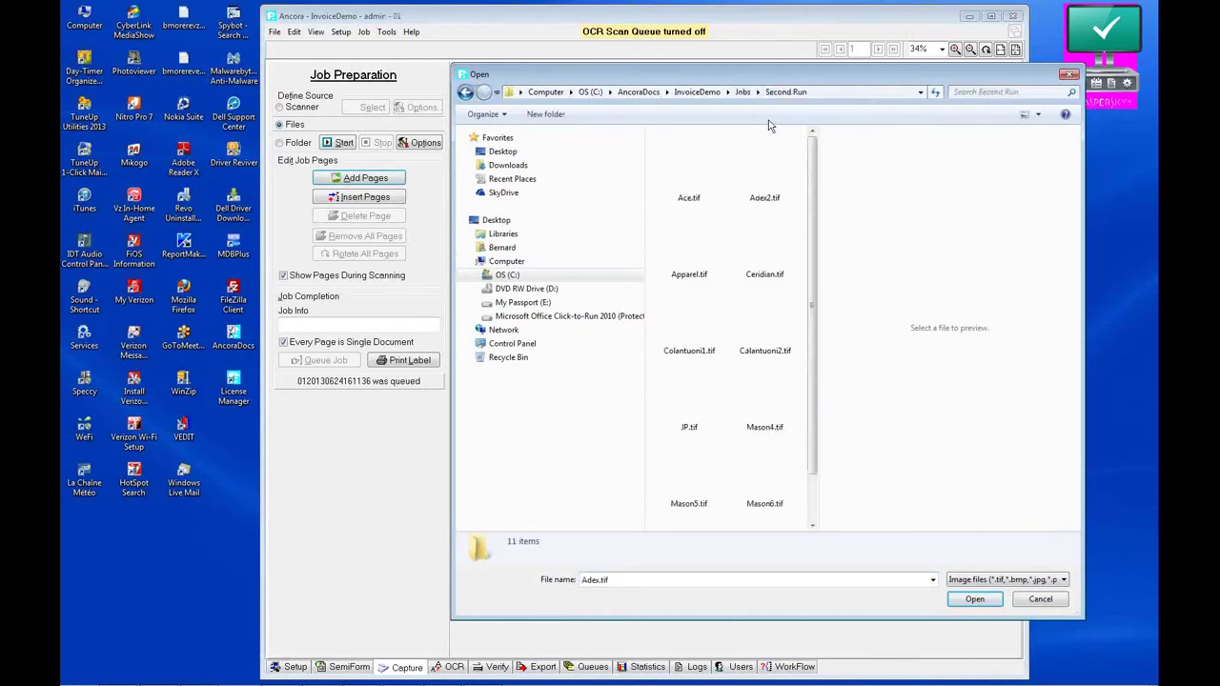
{"action": "left_click", "coordinate": [763, 408]}
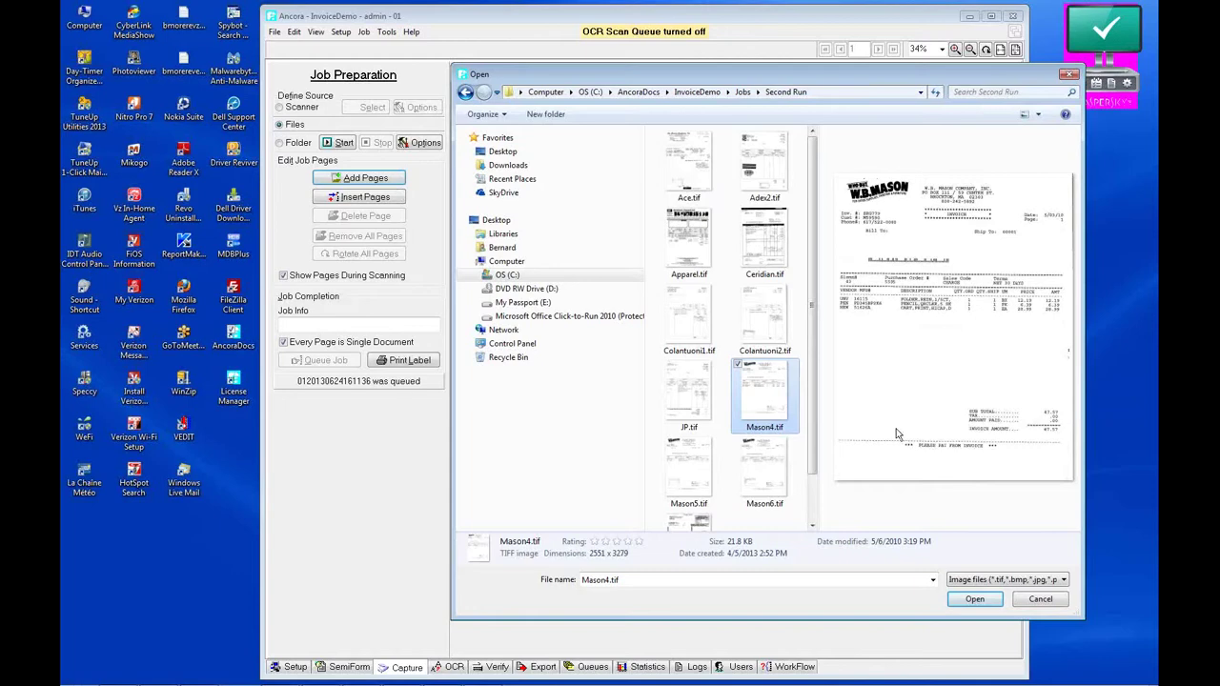
{"action": "left_click", "coordinate": [967, 598]}
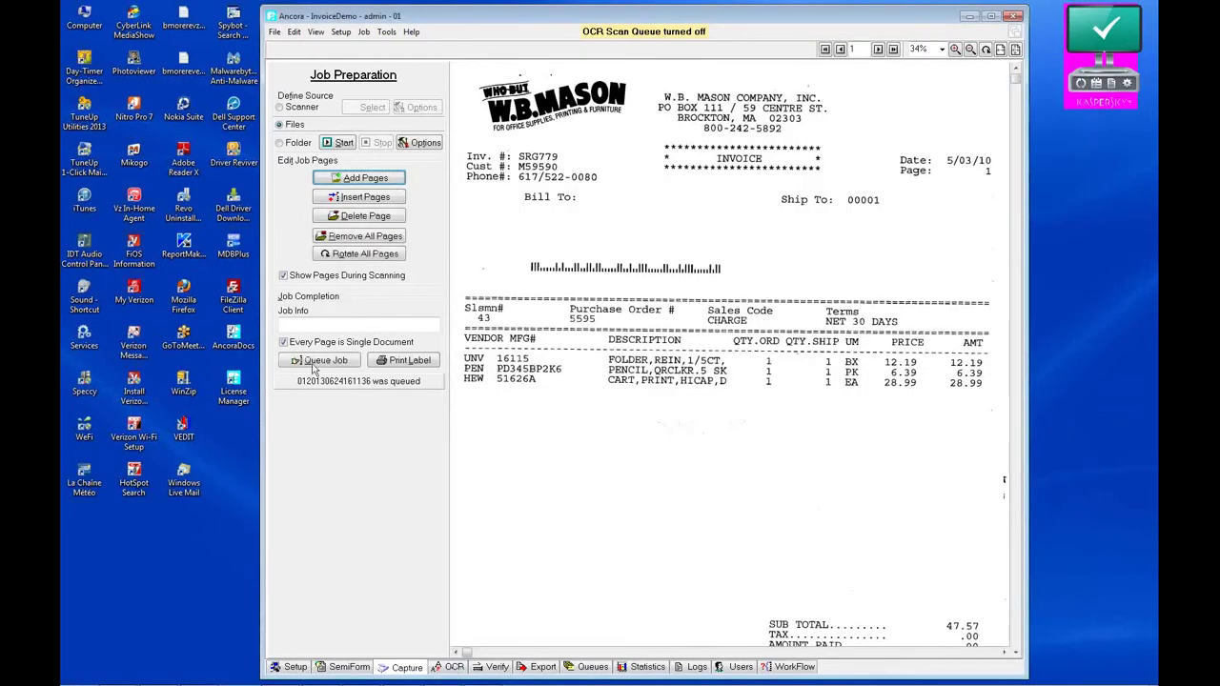
Queue the one-page Mason4 job for OCR and show the OCR log.
{"action": "left_click", "coordinate": [316, 363]}
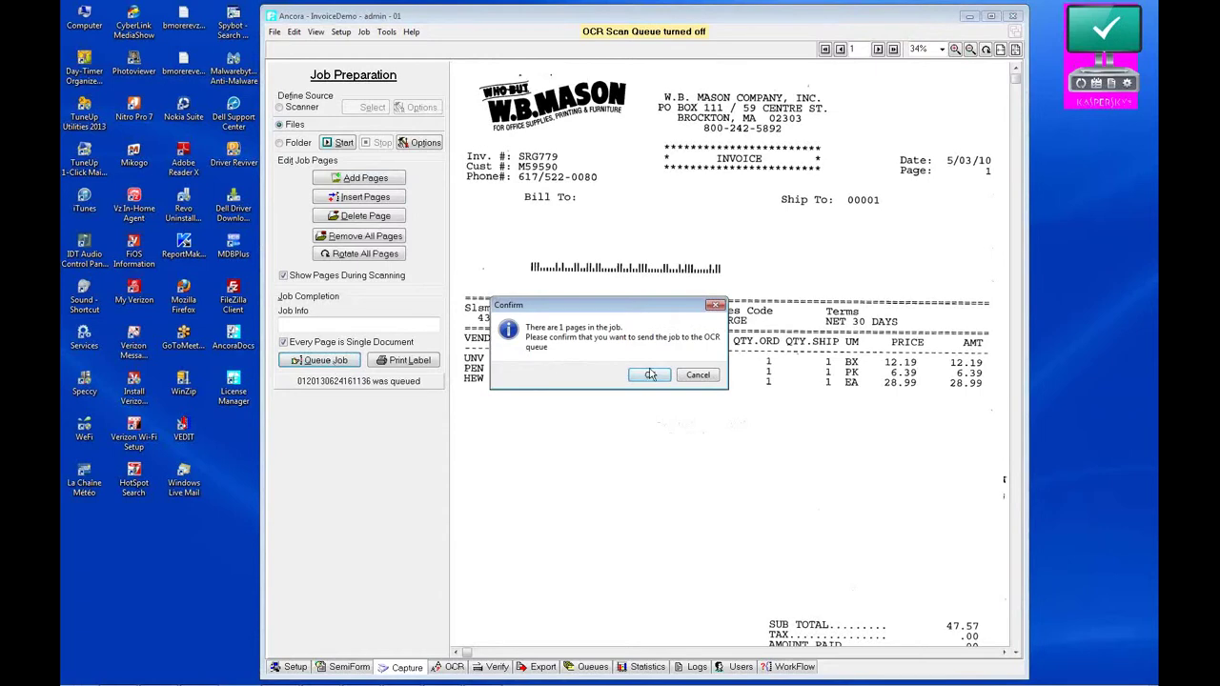
{"action": "left_click", "coordinate": [650, 374]}
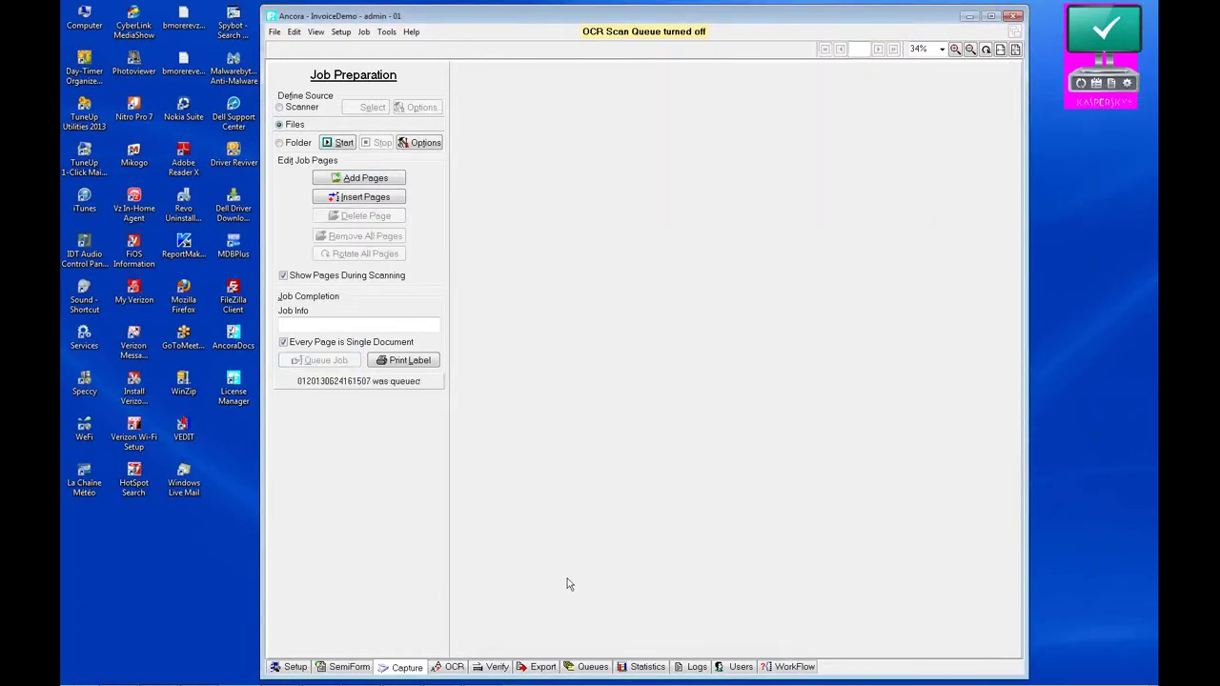
{"action": "left_click", "coordinate": [450, 669]}
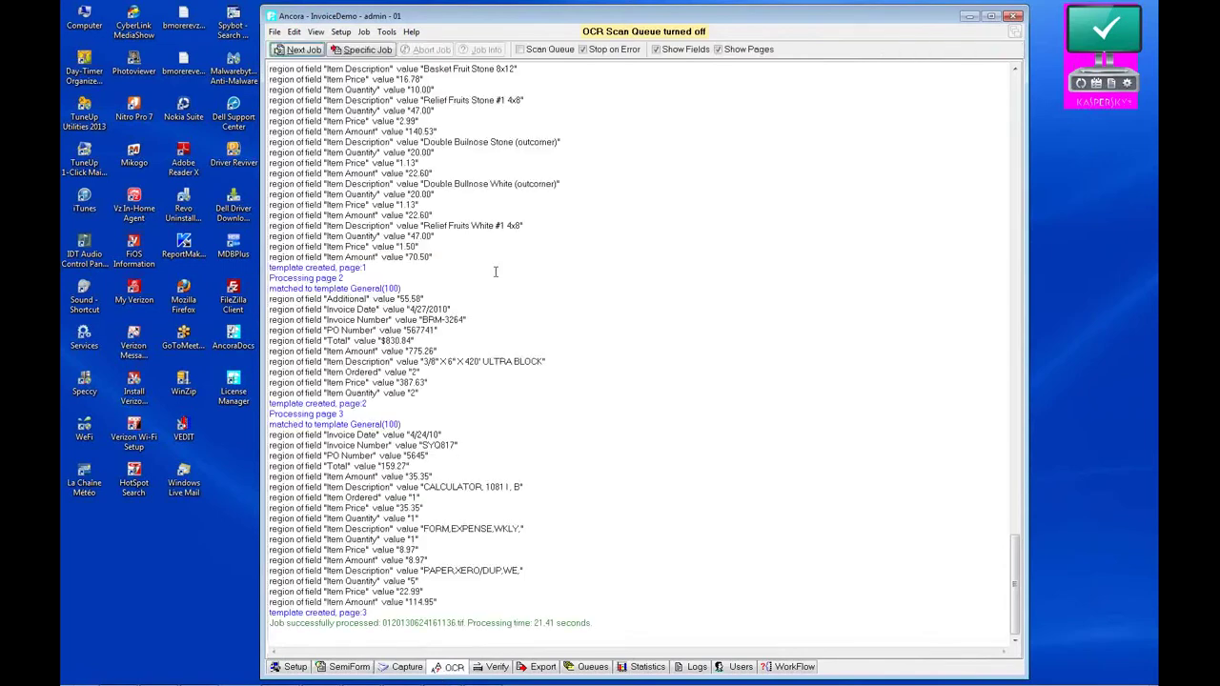
Run the scan queue until Mason4 matches the W.B. Mason template (7.96 s), then open Verify.
{"action": "left_click", "coordinate": [520, 48]}
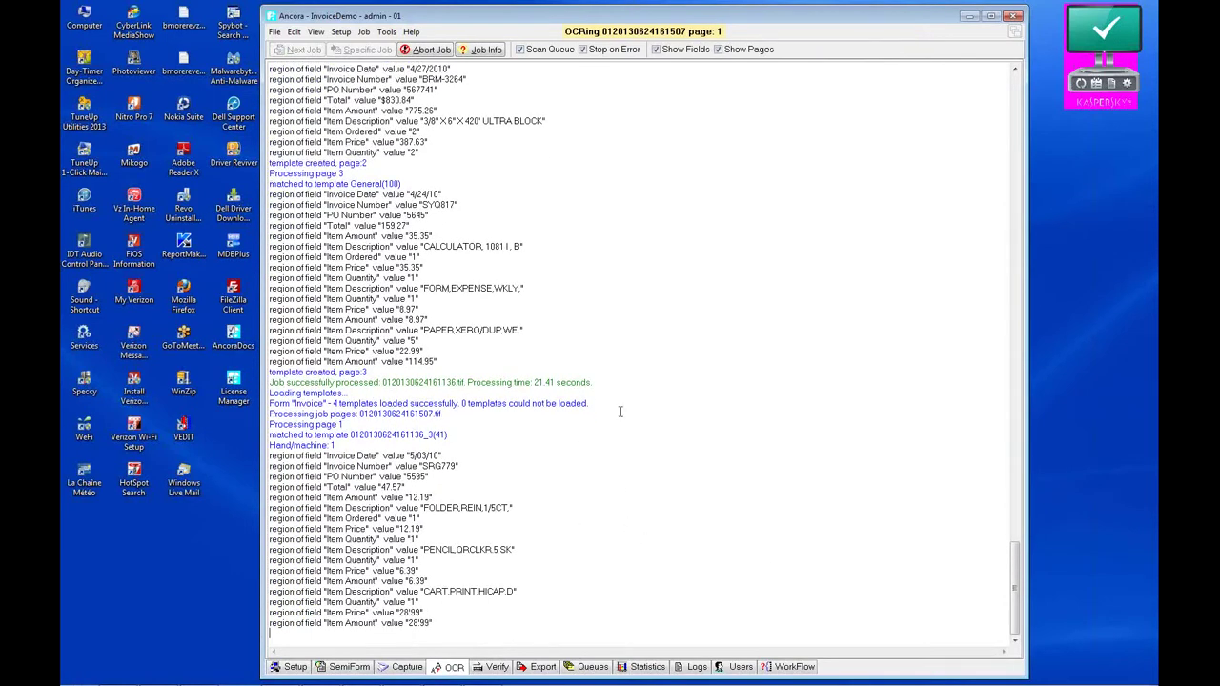
{"action": "scroll", "coordinate": [657, 332], "scroll_direction": "up", "scroll_amount": 5}
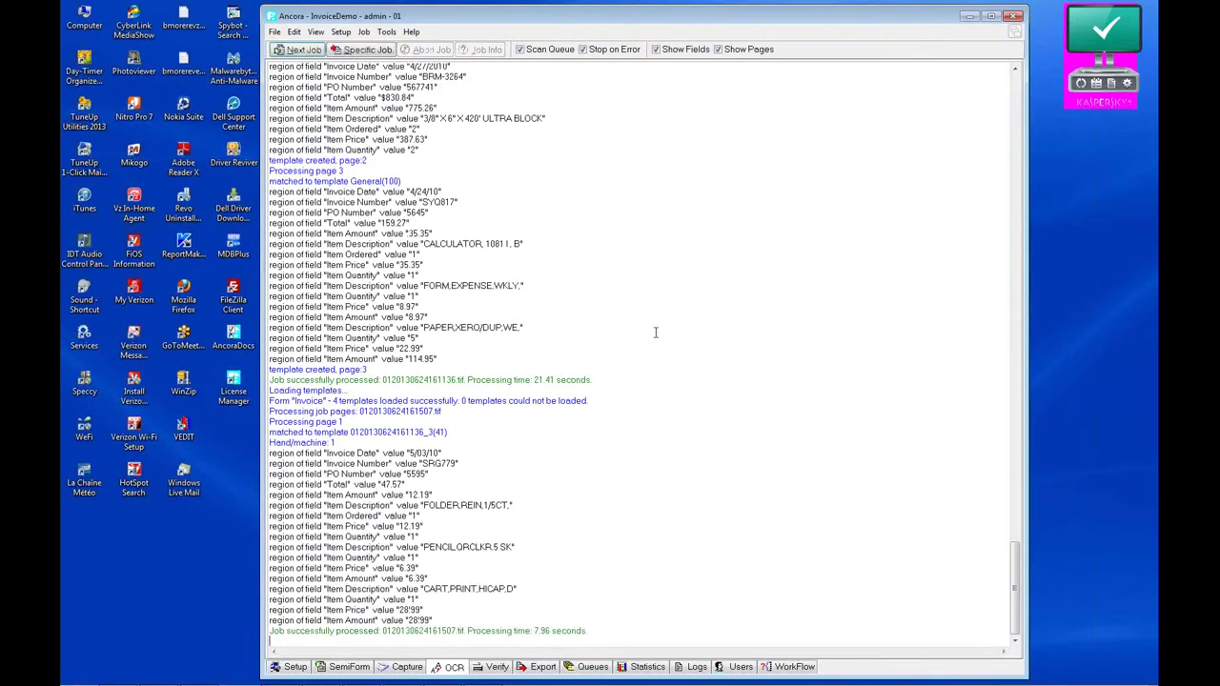
{"action": "scroll", "coordinate": [661, 343], "scroll_direction": "up", "scroll_amount": 9}
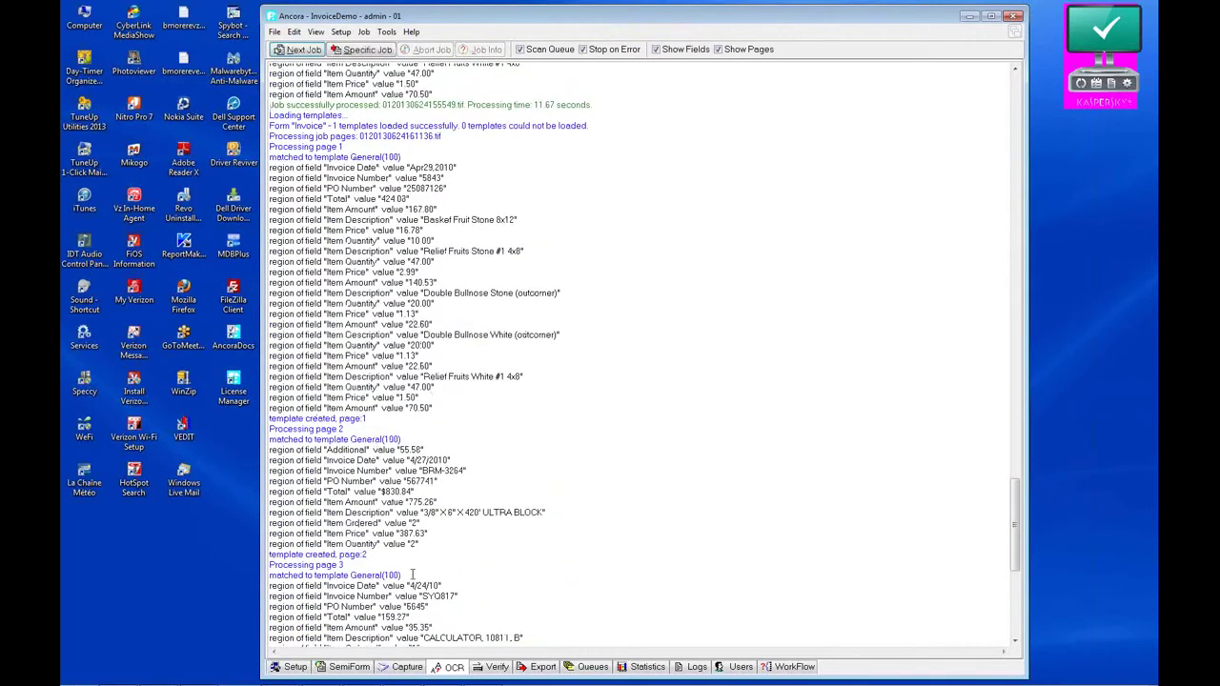
{"action": "scroll", "coordinate": [575, 553], "scroll_direction": "down", "scroll_amount": 8}
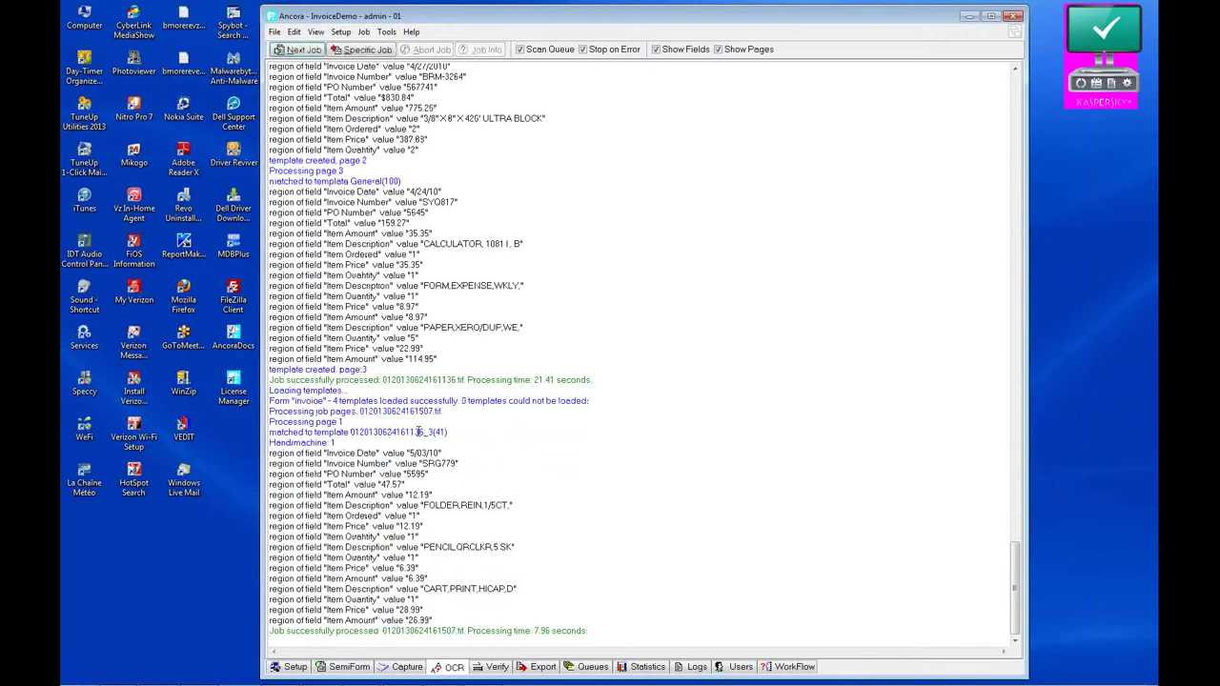
{"action": "left_click", "coordinate": [493, 670]}
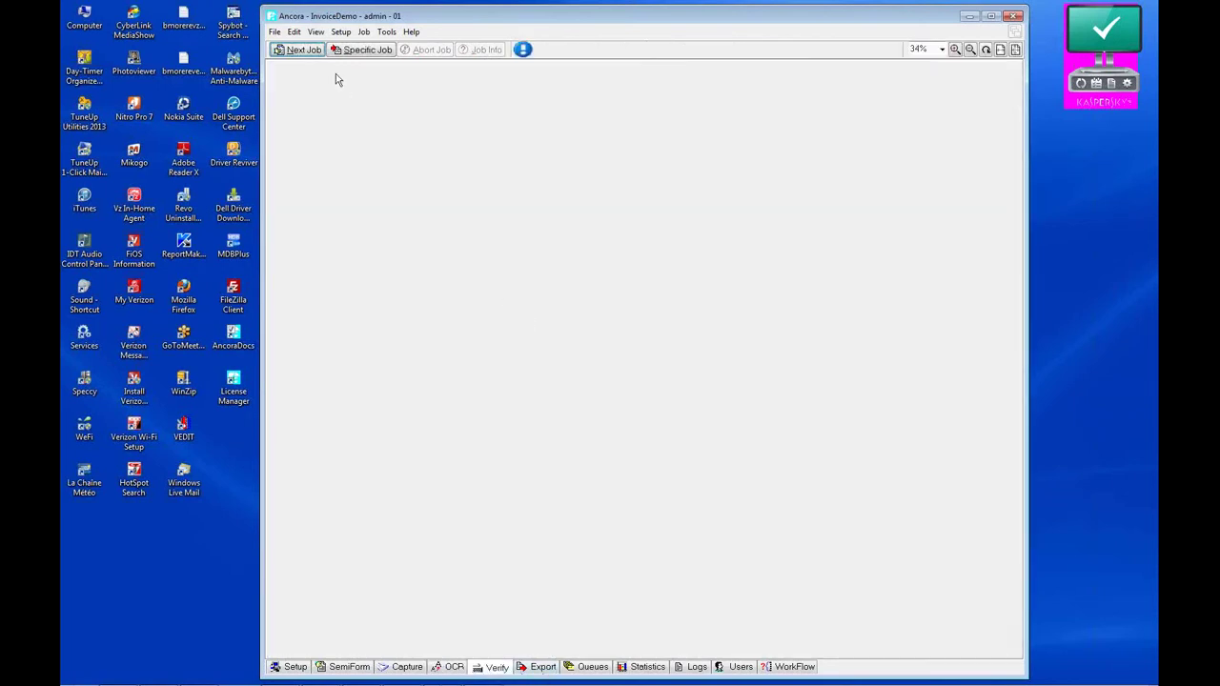
Load invoice SRG779 under the _3 template, accept the vendor name, and keep reviewing at the 47.57 amount.
{"action": "mouse_move", "coordinate": [525, 52]}
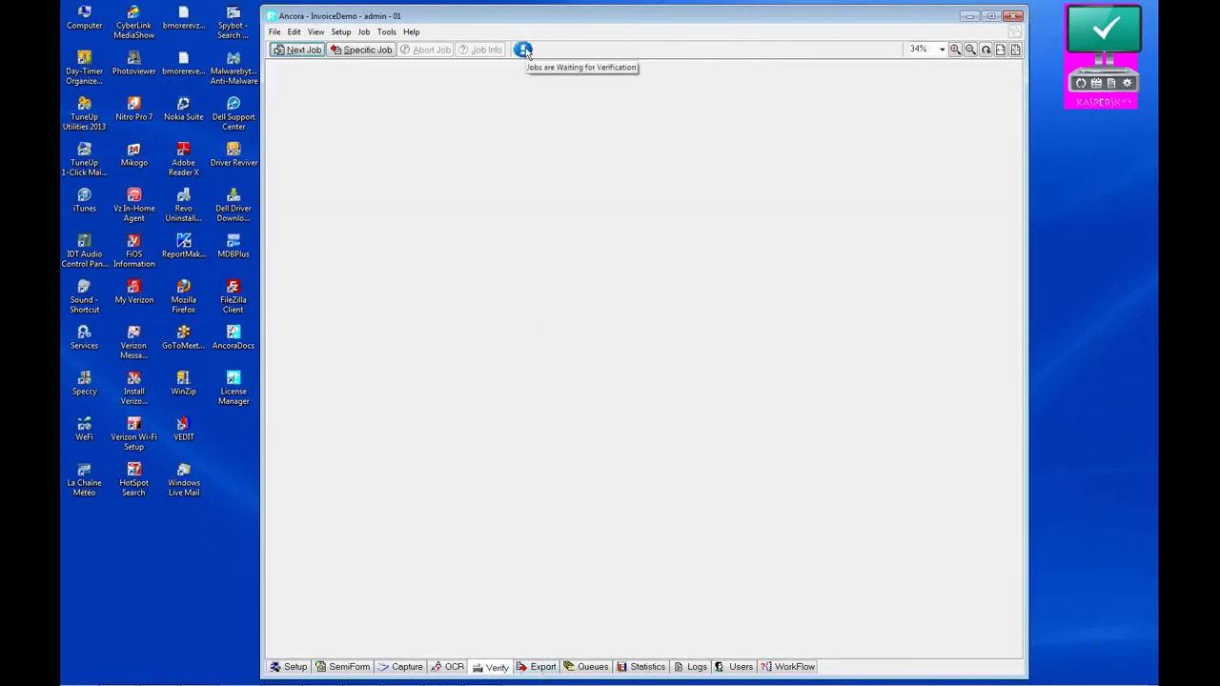
{"action": "left_click", "coordinate": [306, 50]}
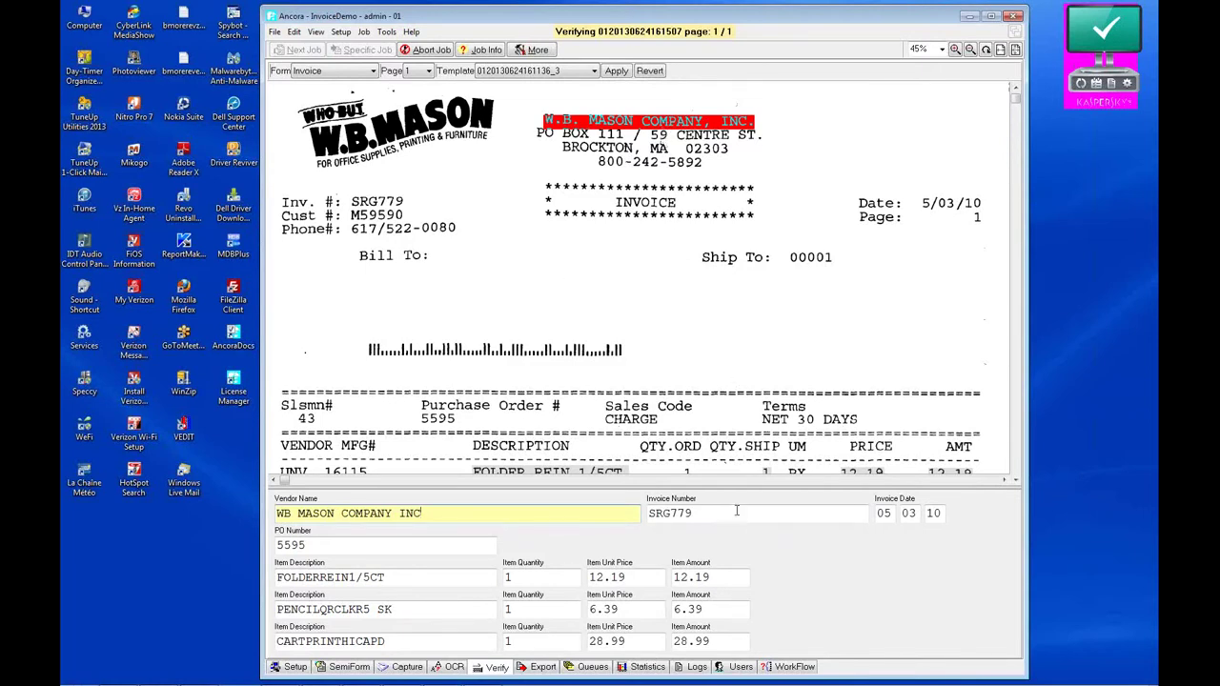
{"action": "key", "text": "Return"}
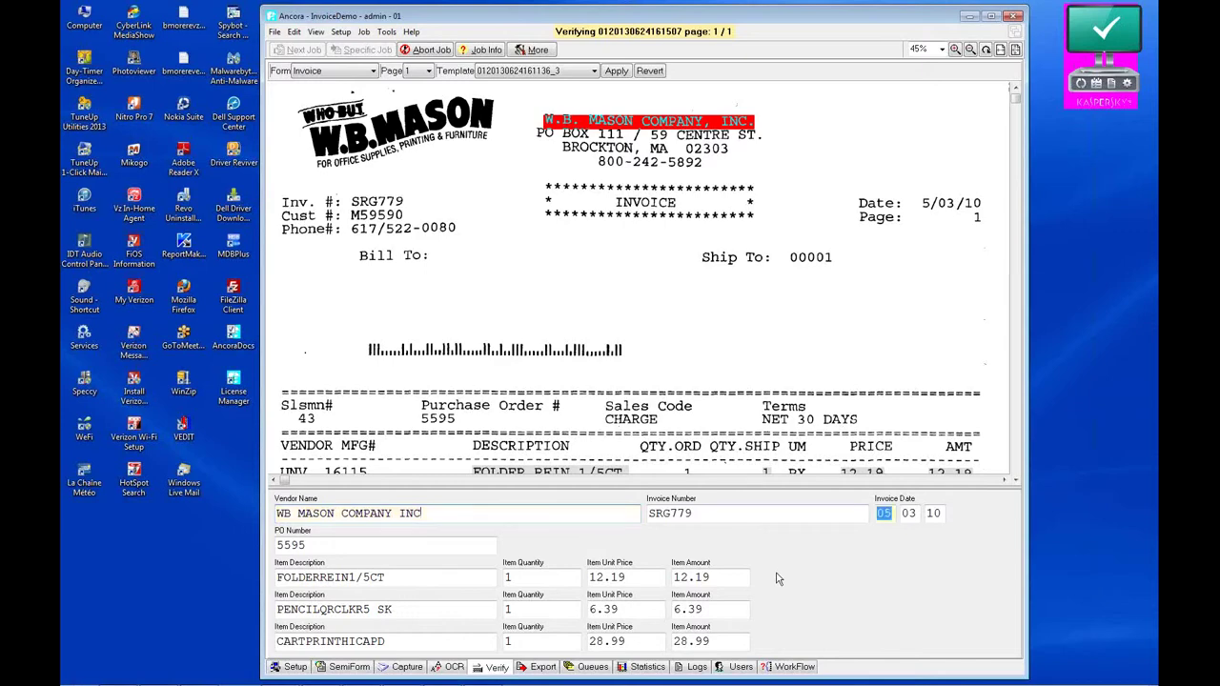
{"action": "key", "text": "Return"}
{"action": "key", "text": "Return"}
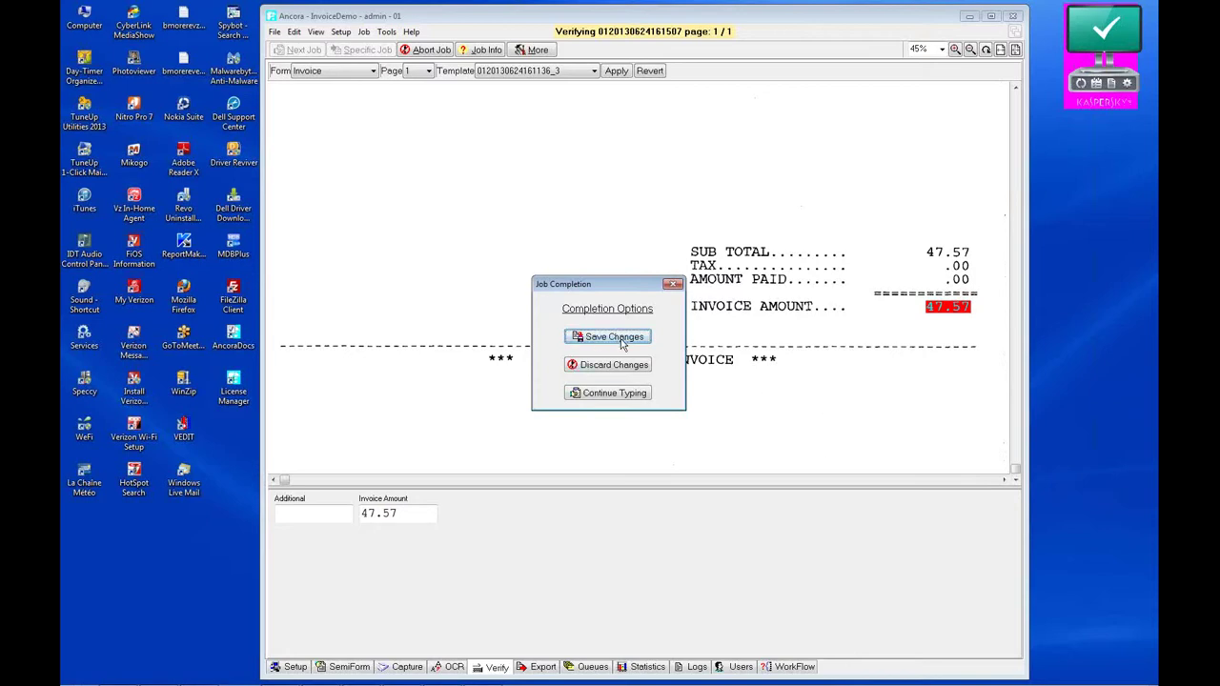
{"action": "left_click", "coordinate": [643, 399]}
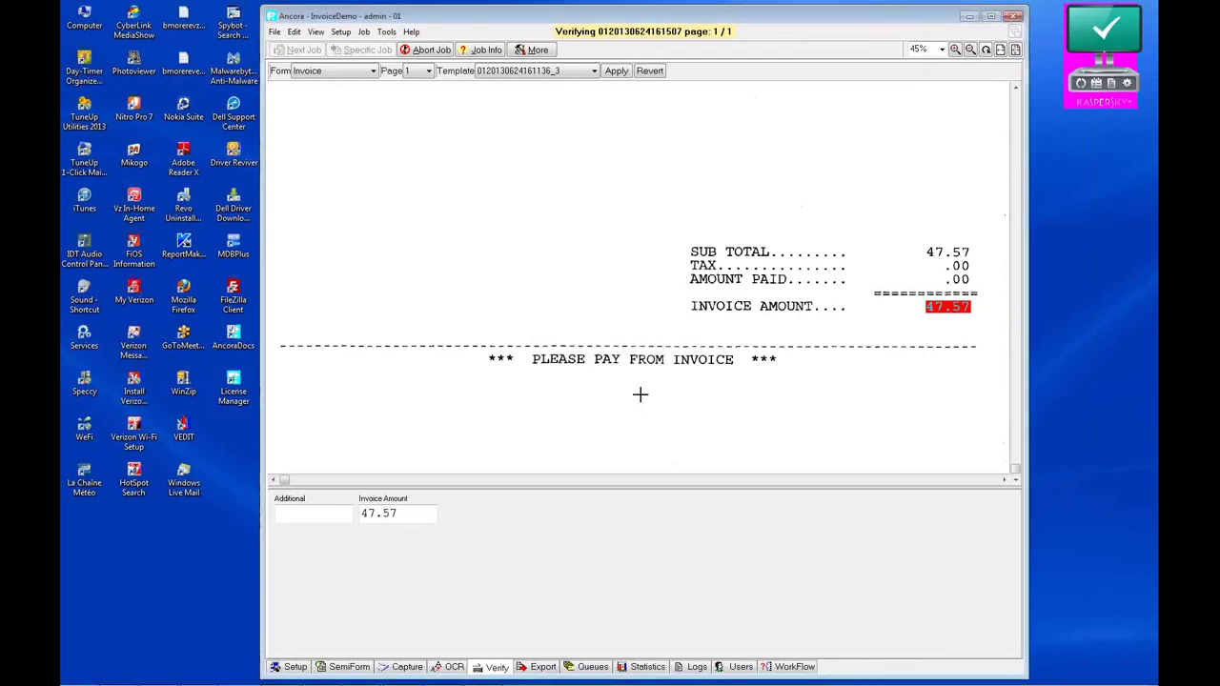